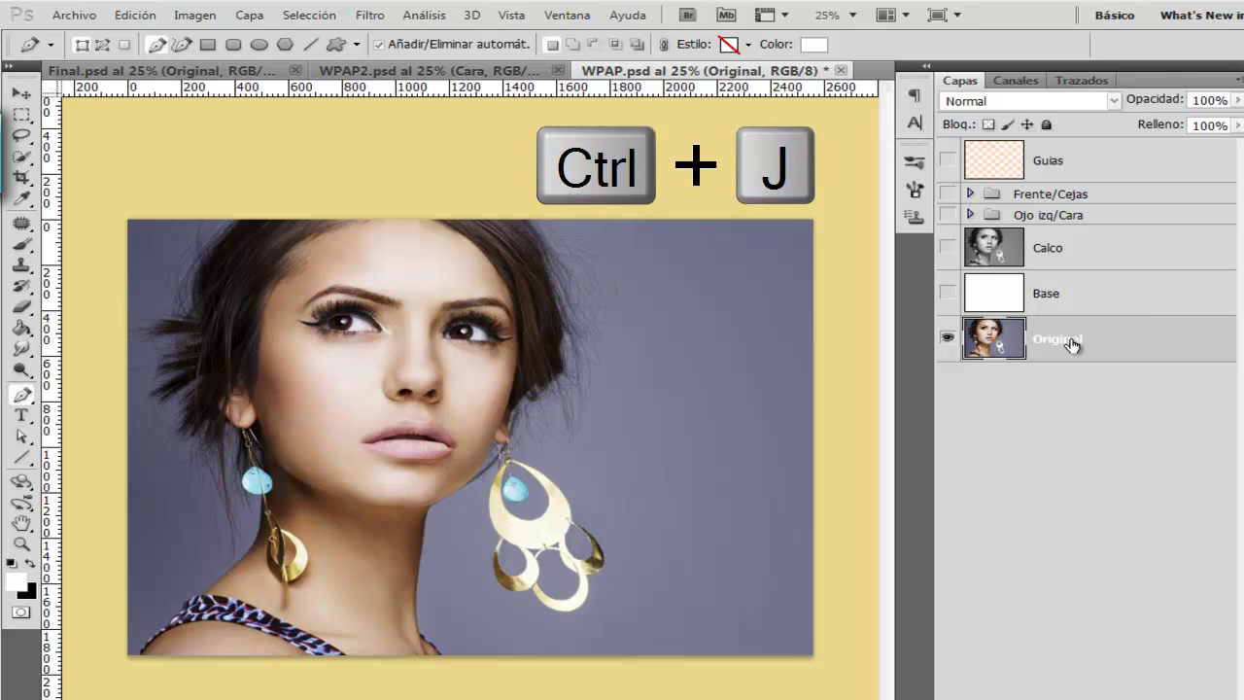
- Desaturate a duplicate of the Original layer and discard that copy
key(ctrl+j)
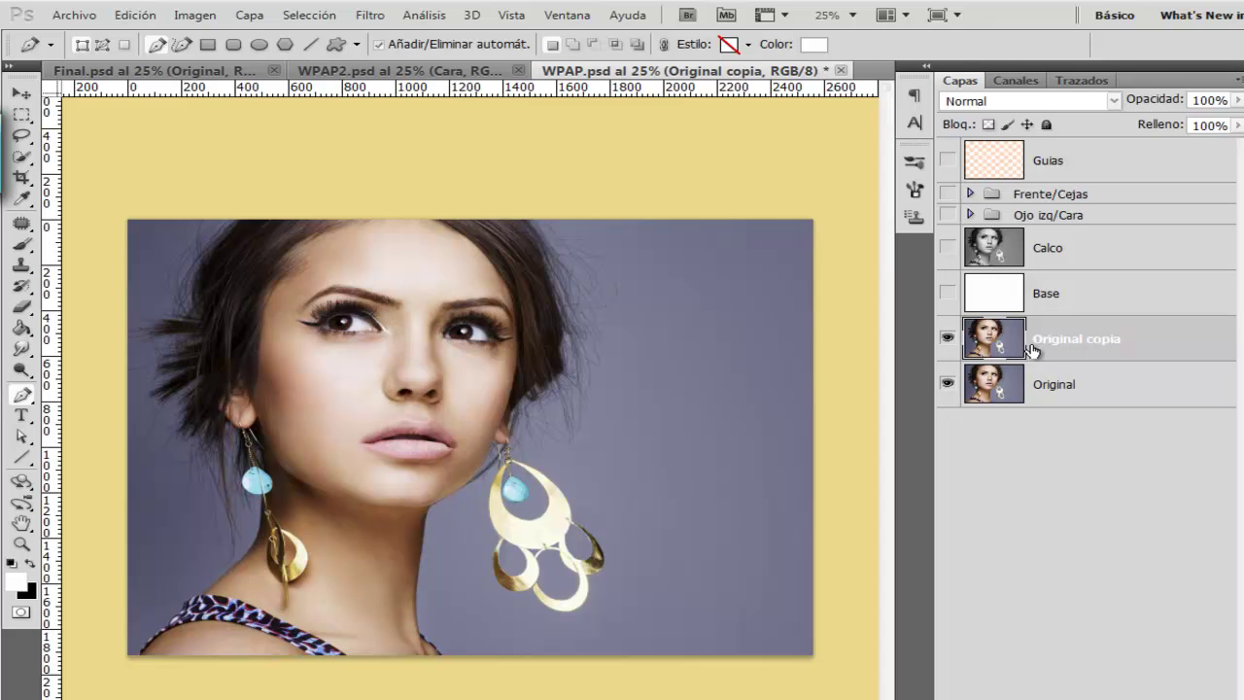
click(200, 19)
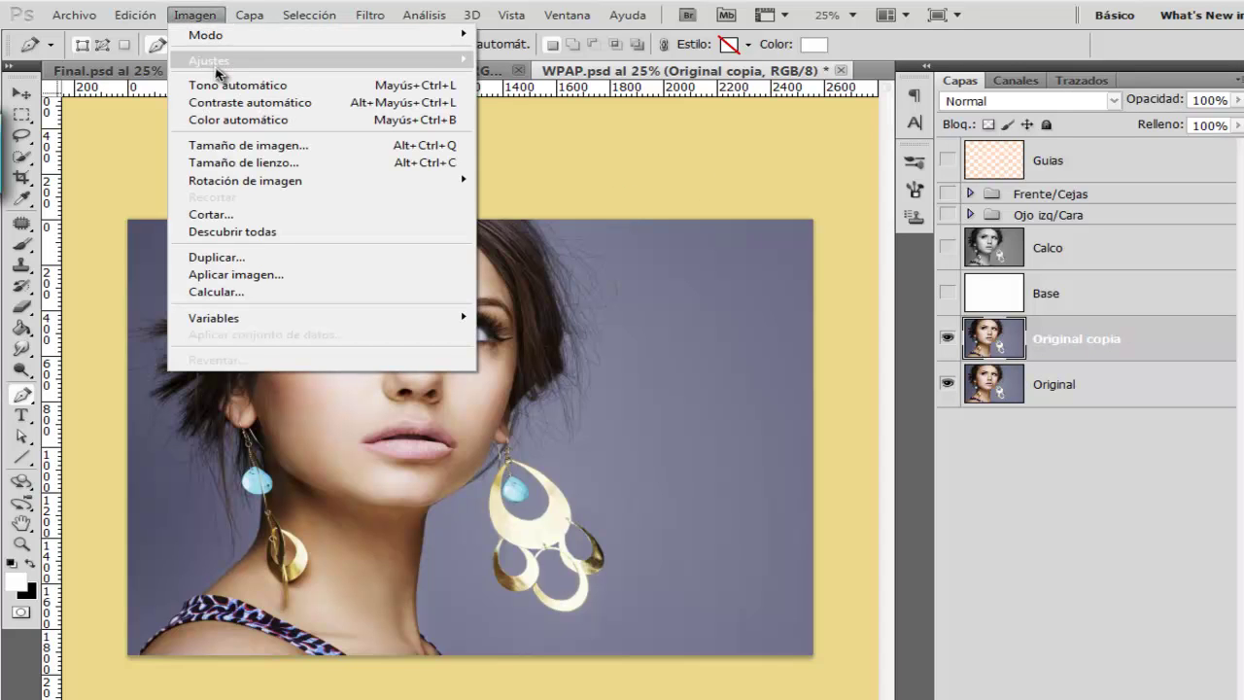
mouse_move(221, 70)
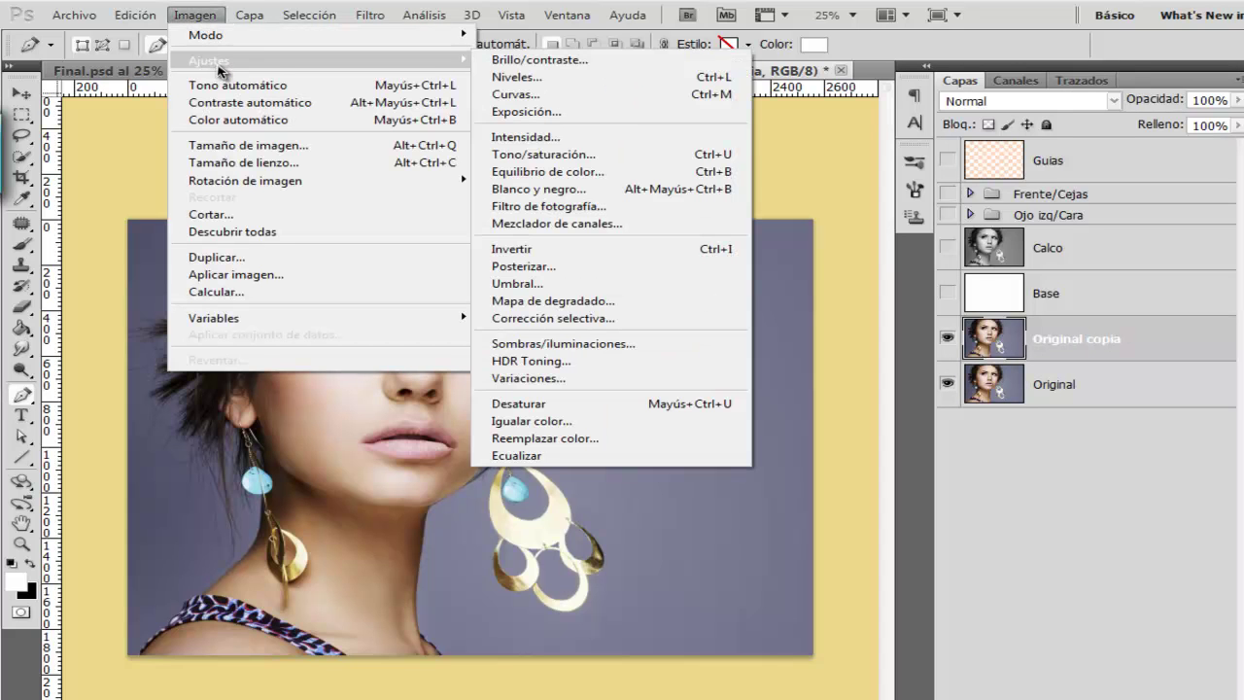
click(550, 406)
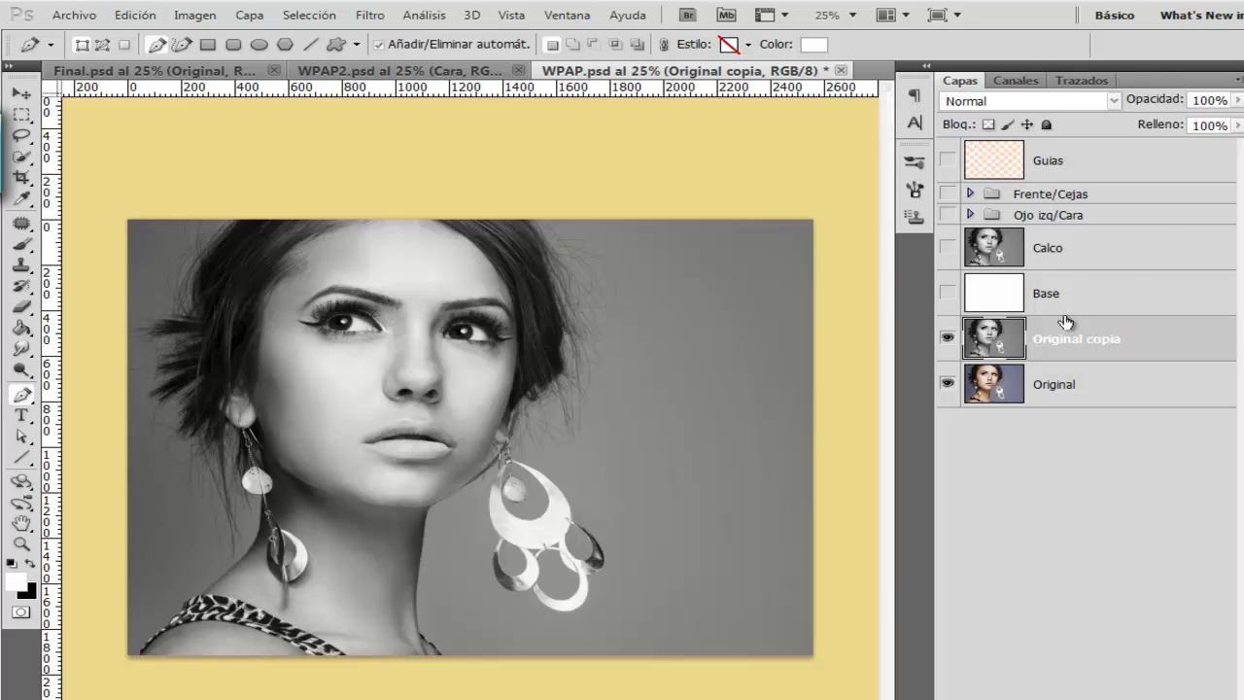
drag(1066, 340, 1127, 698)
- Make the Calco and Base layers visible, briefly hiding Calco to view the white base alone
click(947, 247)
click(1086, 258)
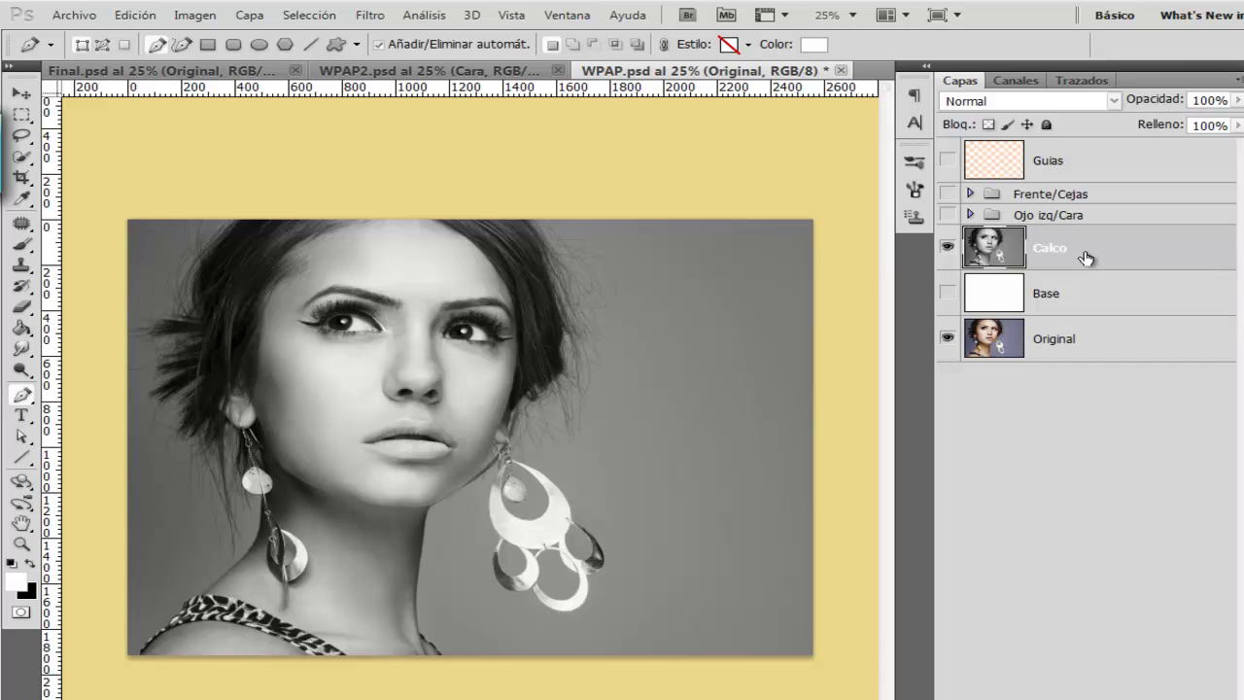
click(1074, 304)
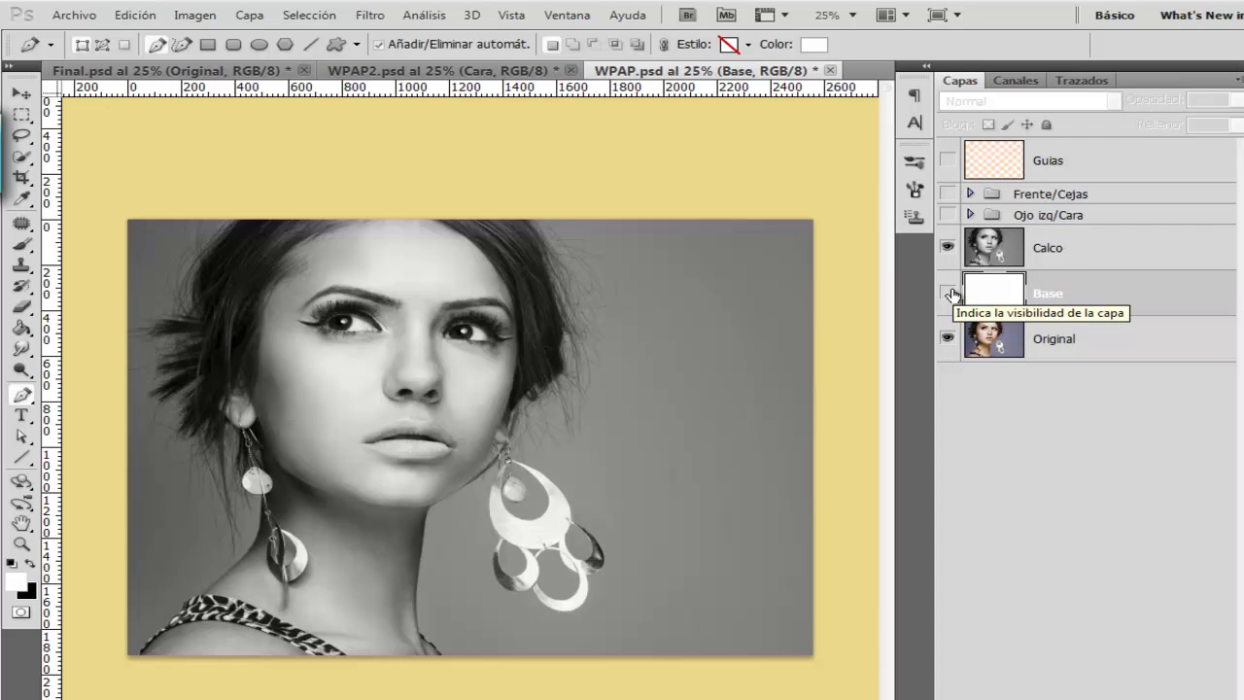
click(948, 292)
click(949, 249)
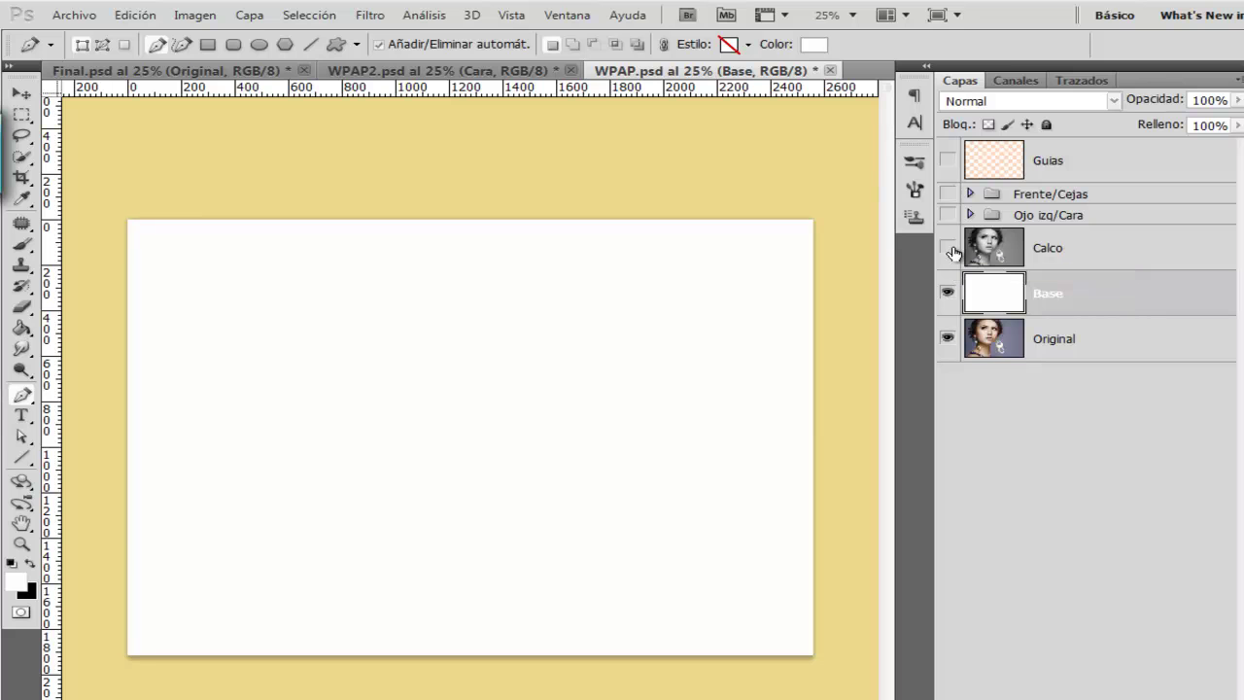
click(950, 250)
- Set the Calco layer's opacity to 50%
click(1074, 250)
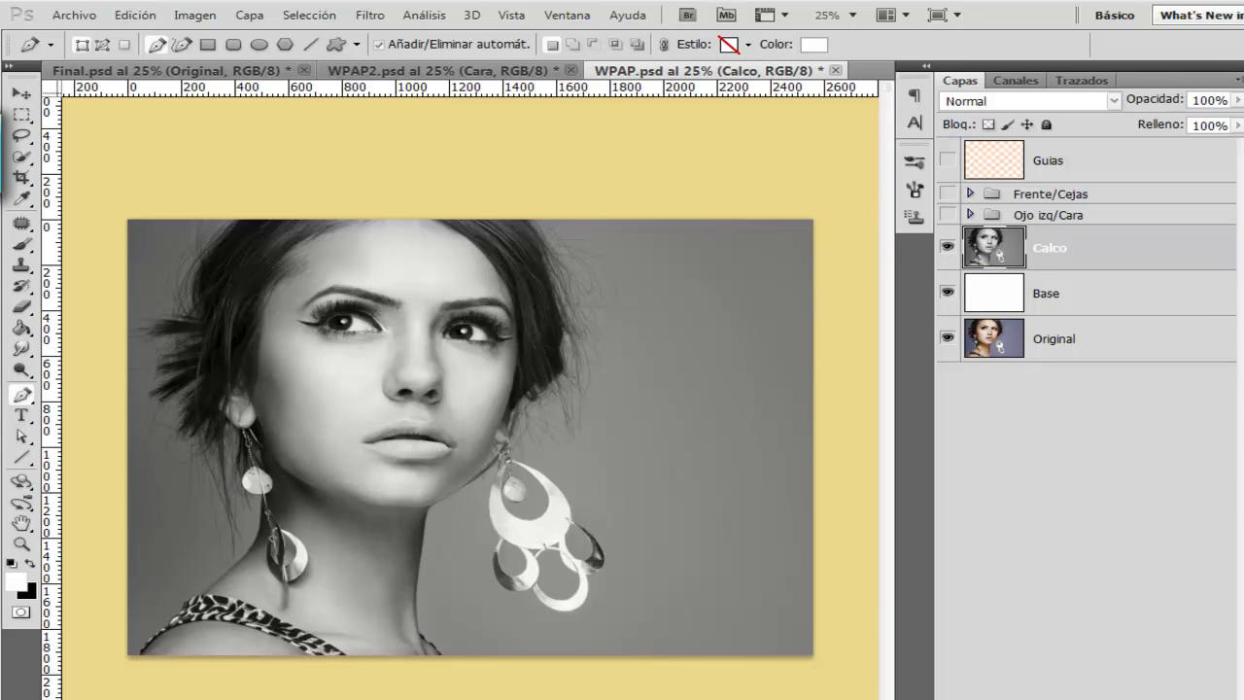
click(1205, 95)
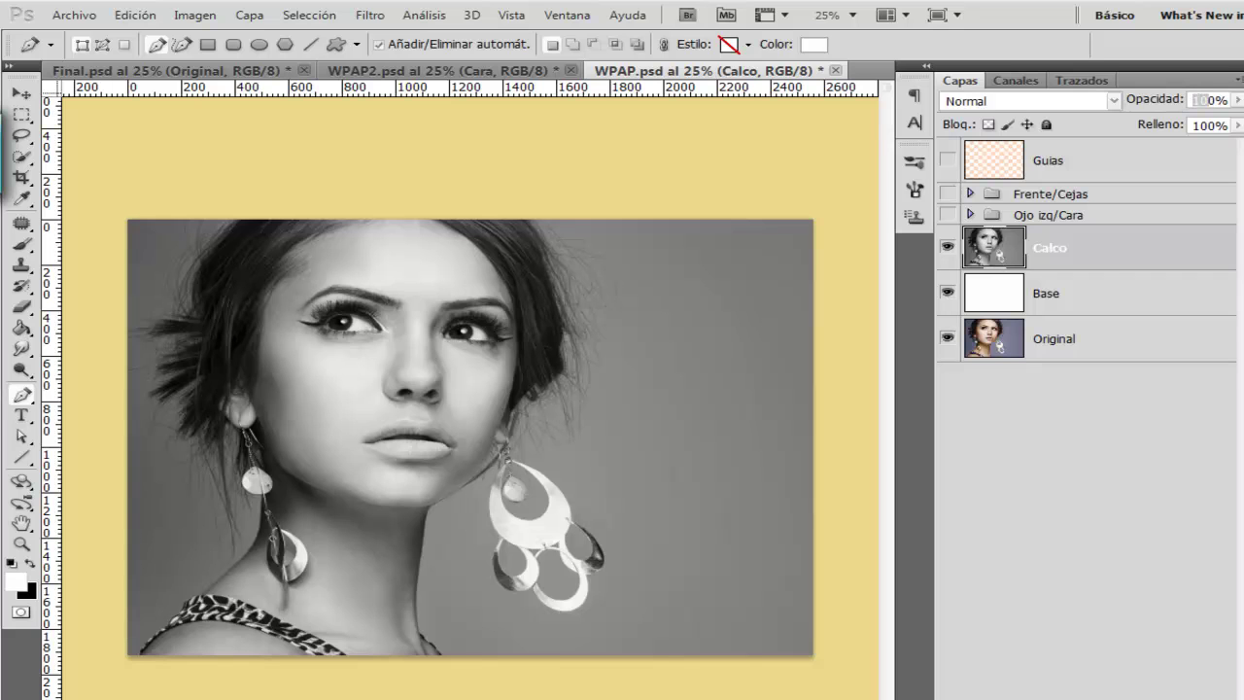
text(50)
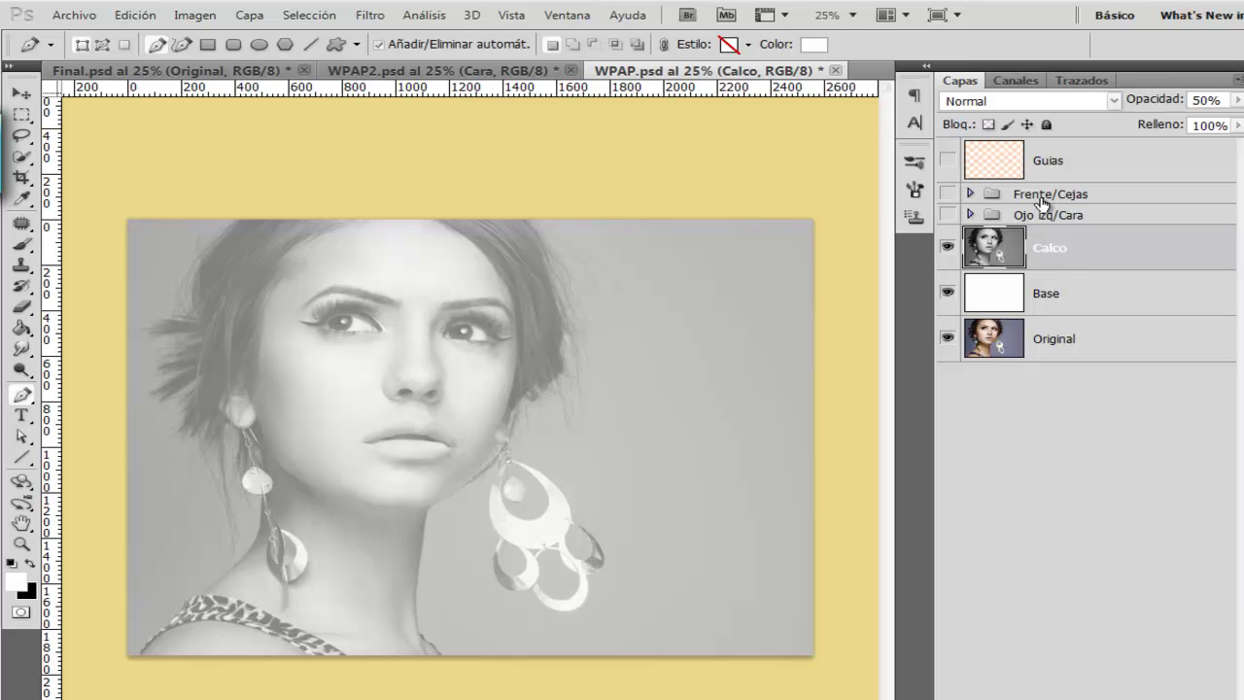
- Set the Line tool's weight to 5 px and make the Guias layer visible
click(1076, 163)
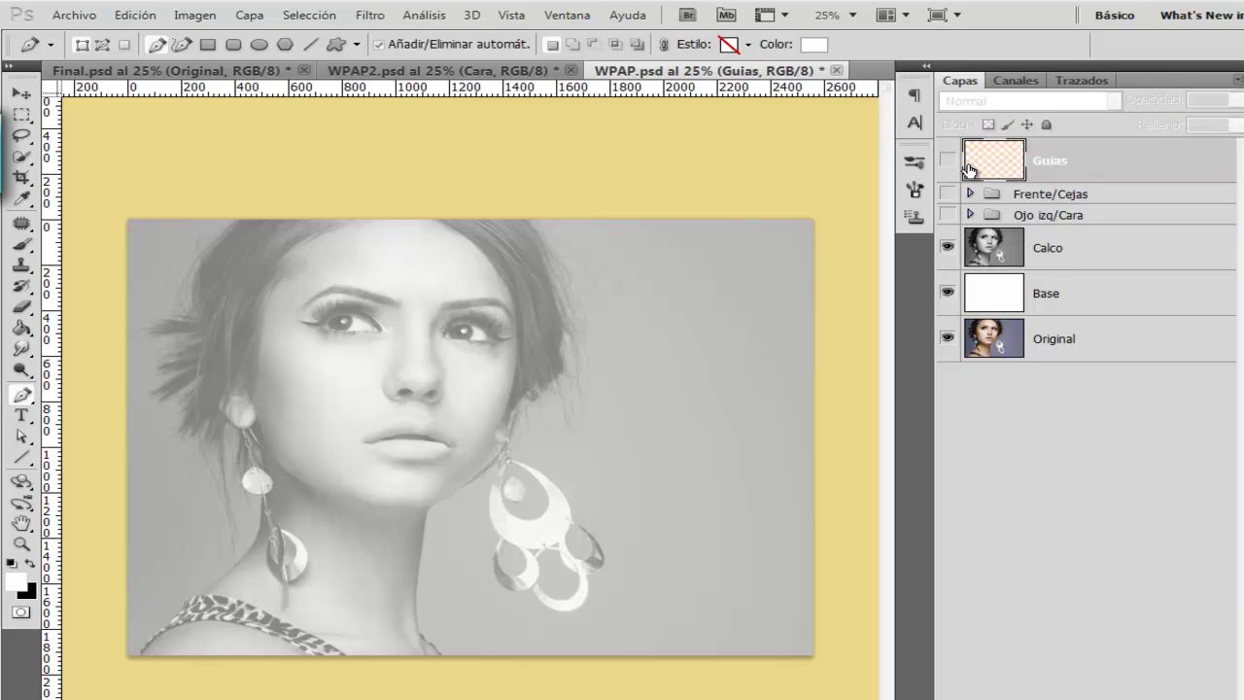
click(22, 457)
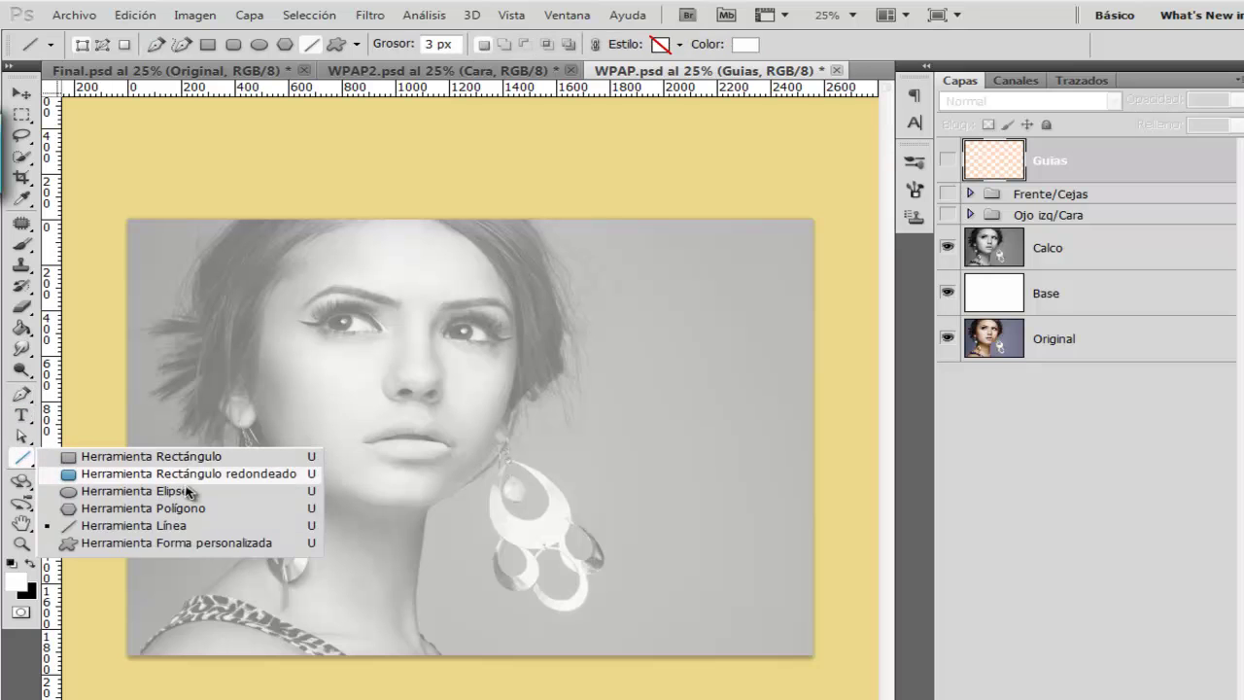
click(179, 531)
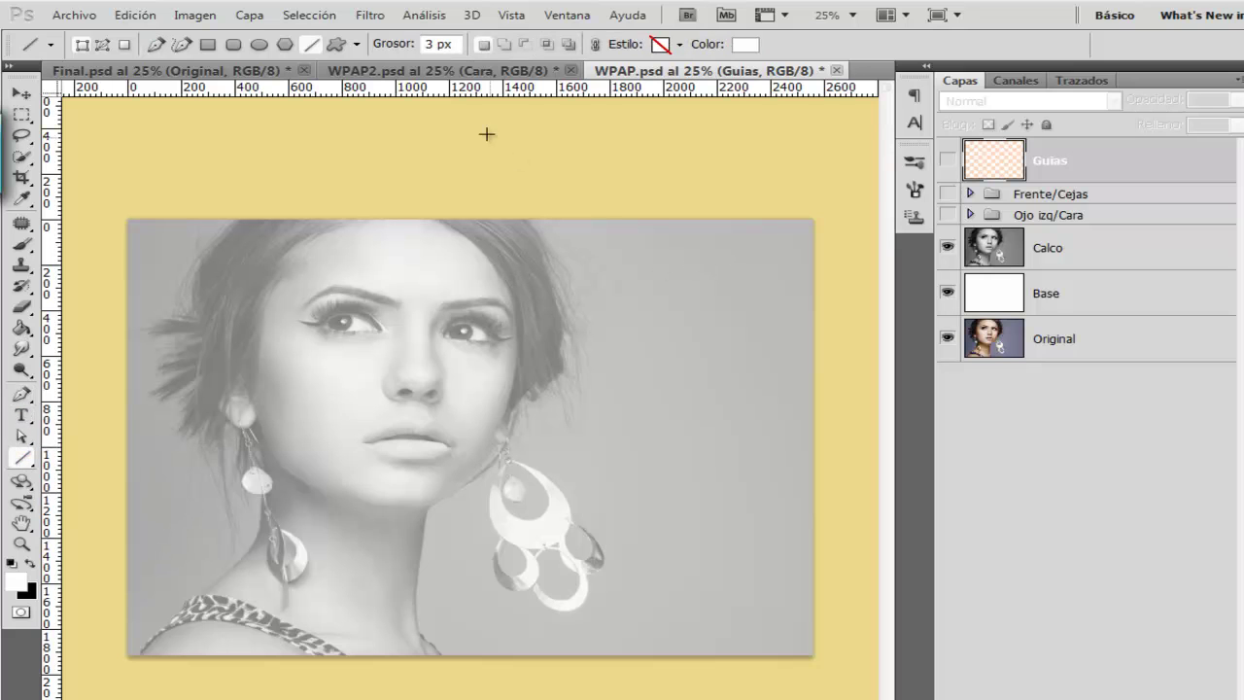
double_click(434, 44)
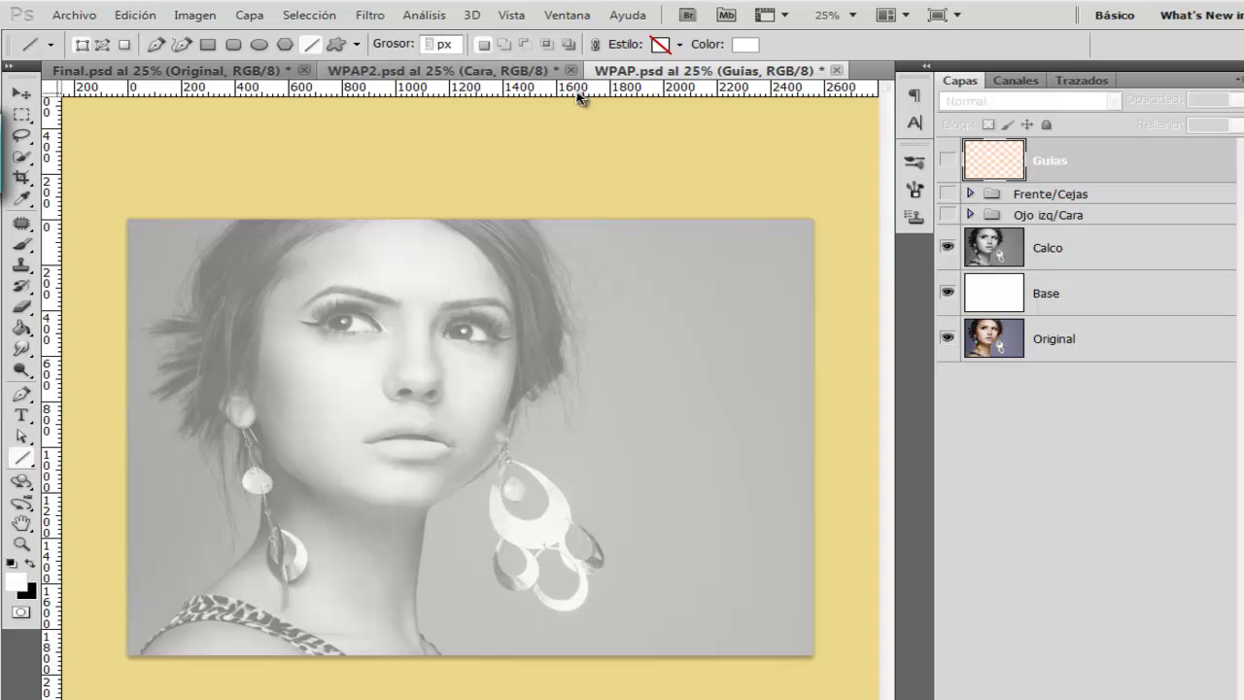
text(5)
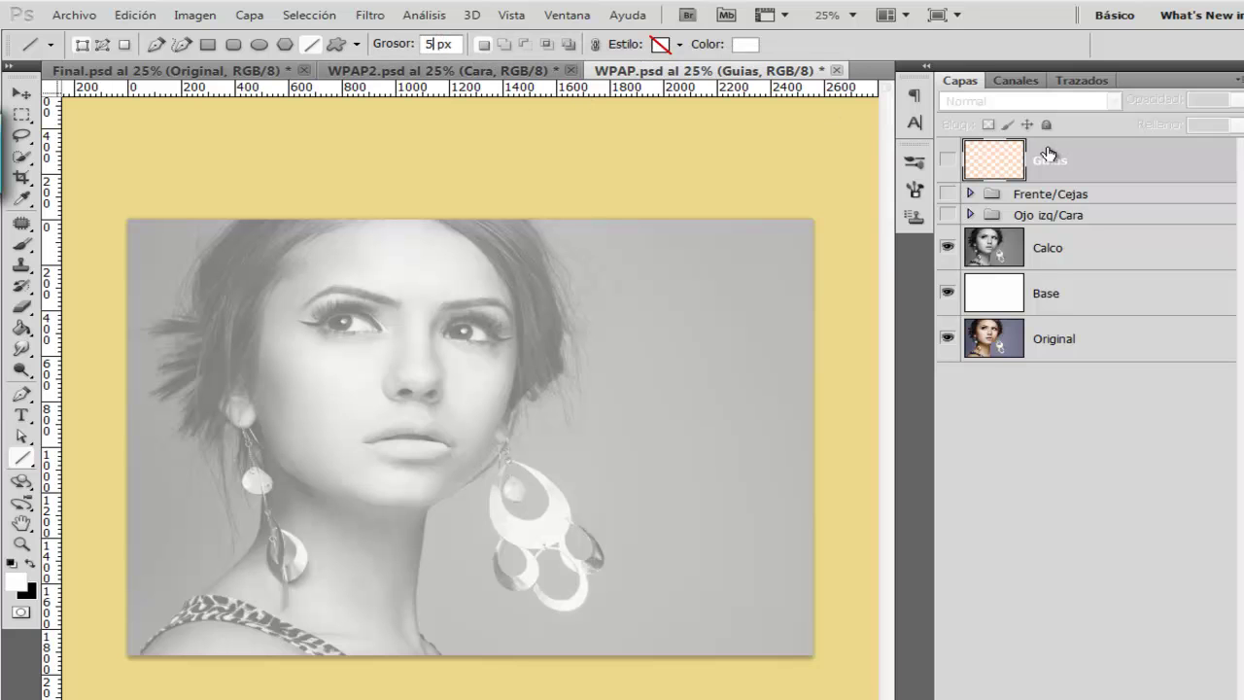
click(947, 162)
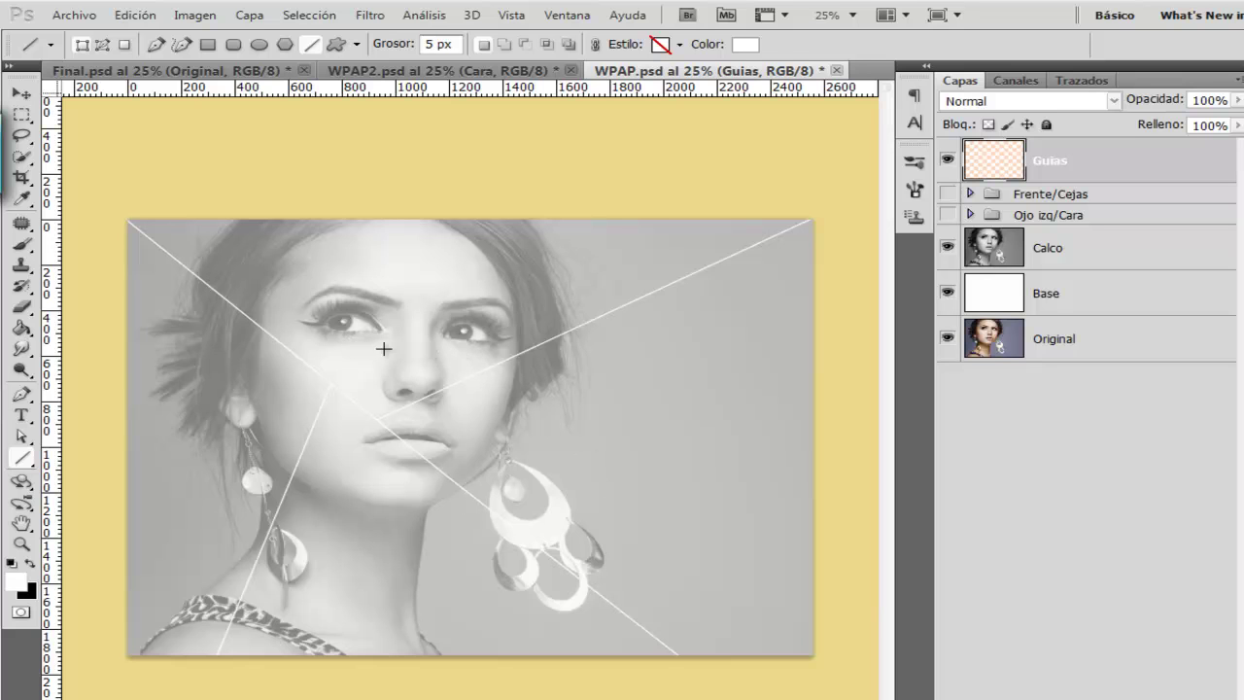
- Compare the guide lines in WPAP.psd with the background colour areas in Final.psd, toggling its Guias layer on and off
click(21, 93)
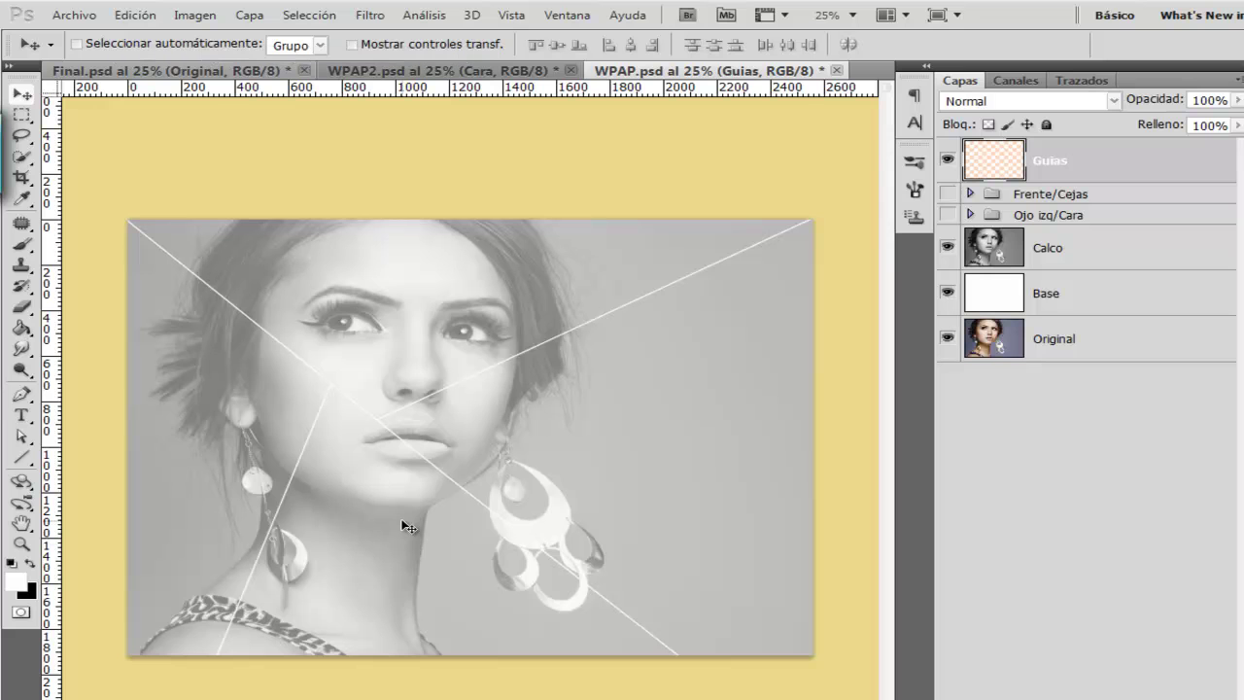
click(280, 74)
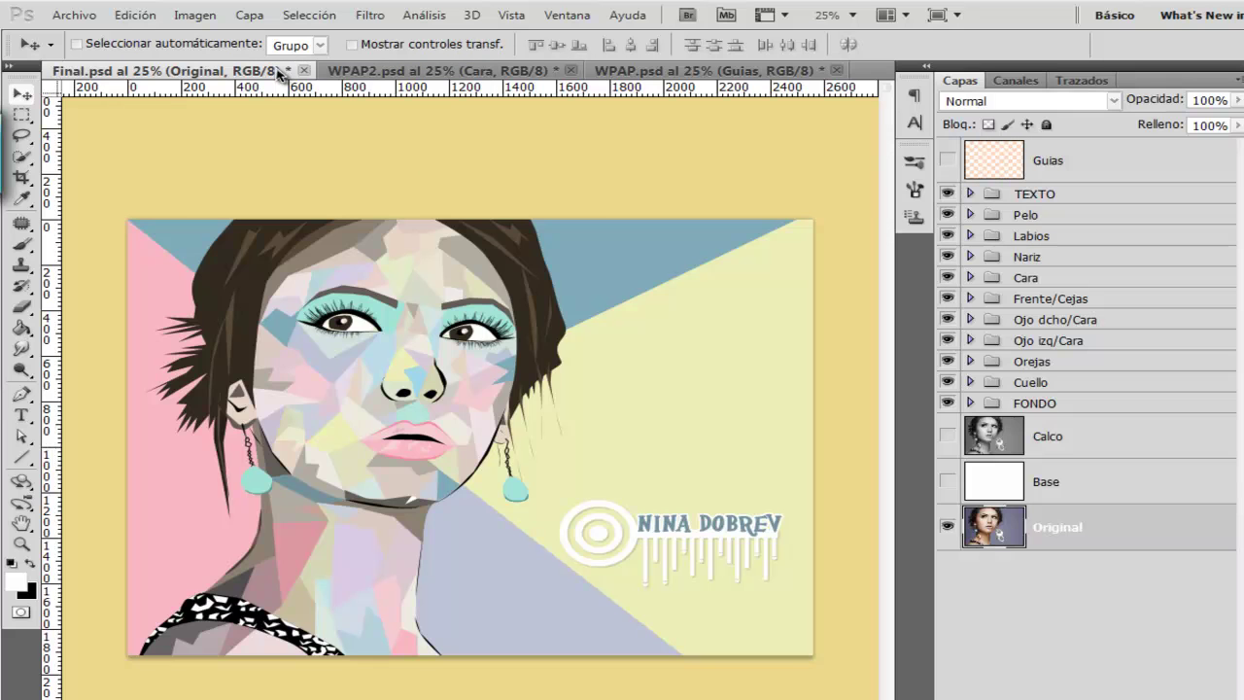
click(948, 402)
key(ctrl+Tab)
key(ctrl+Tab)
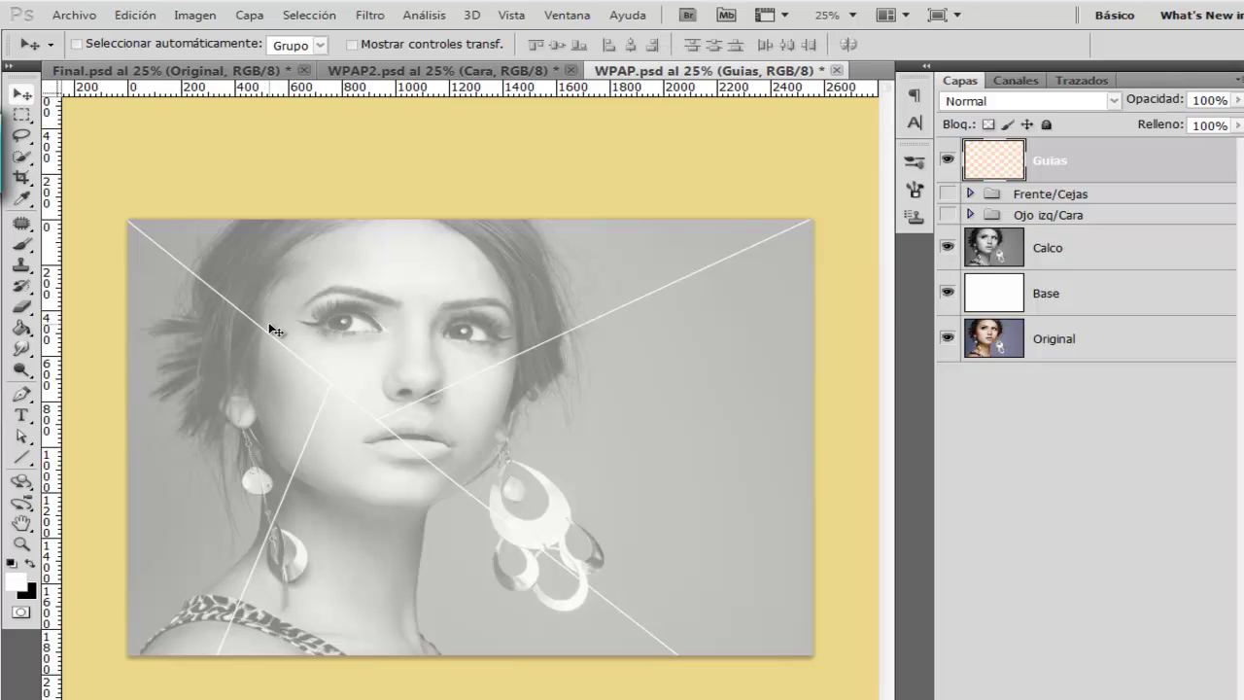
click(243, 73)
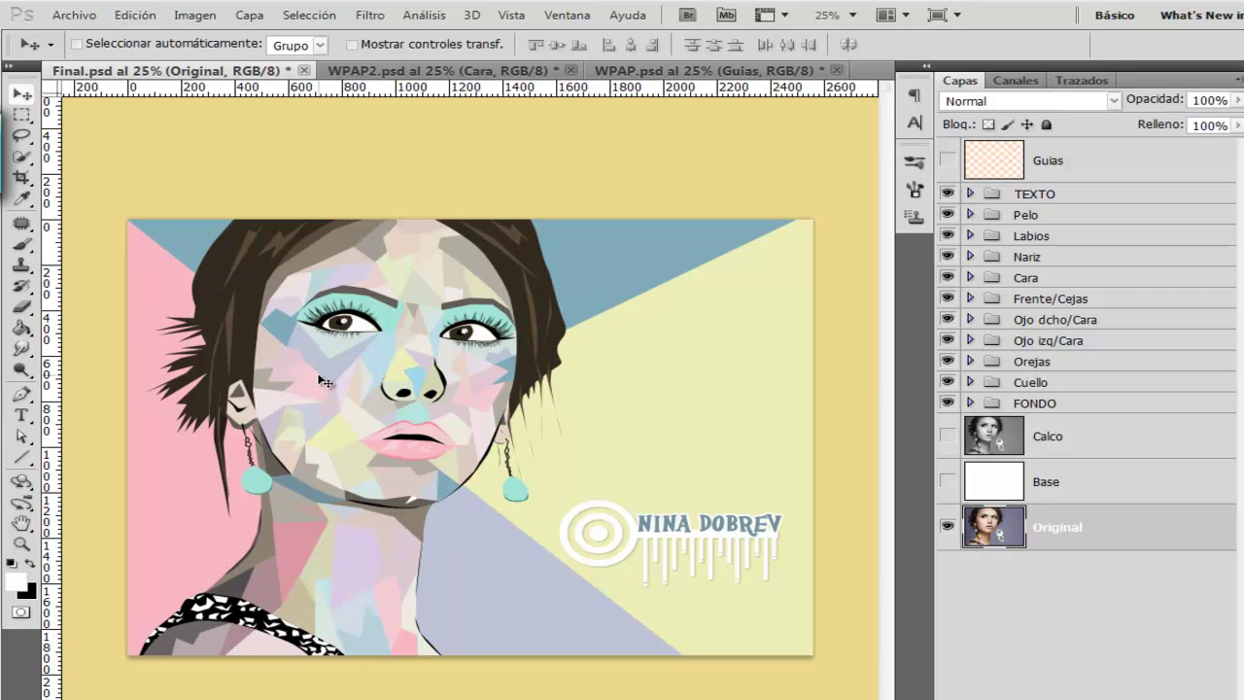
click(947, 161)
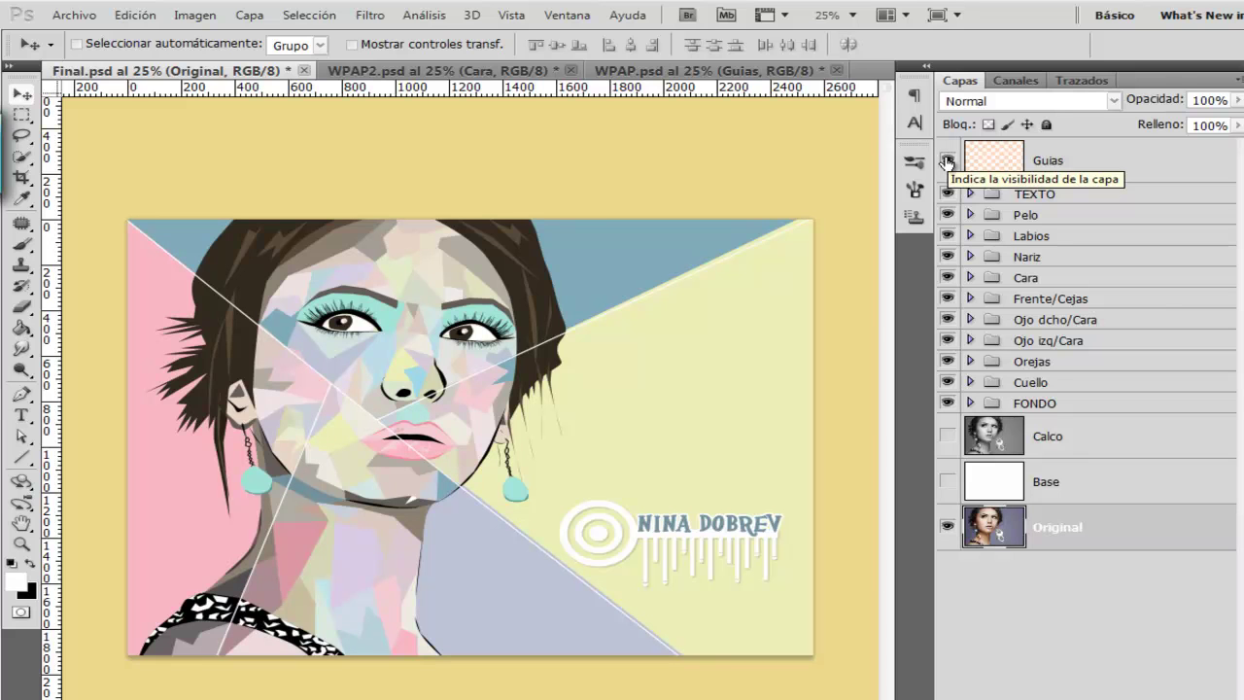
click(948, 160)
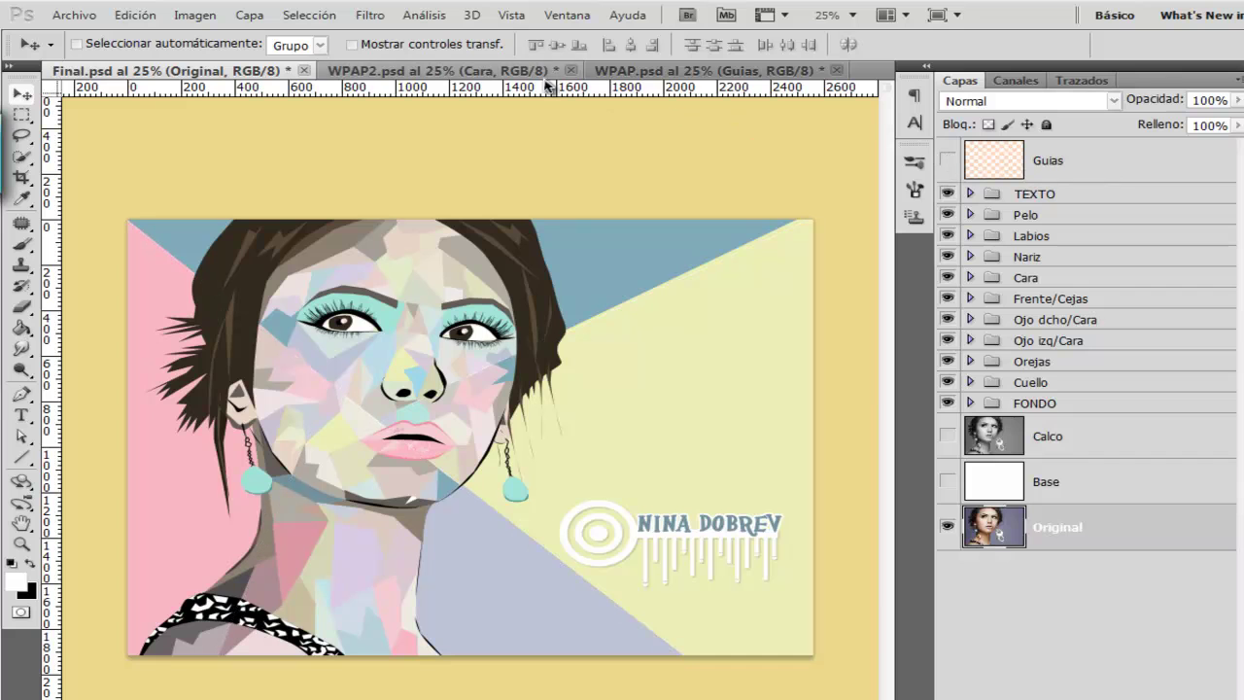
click(639, 76)
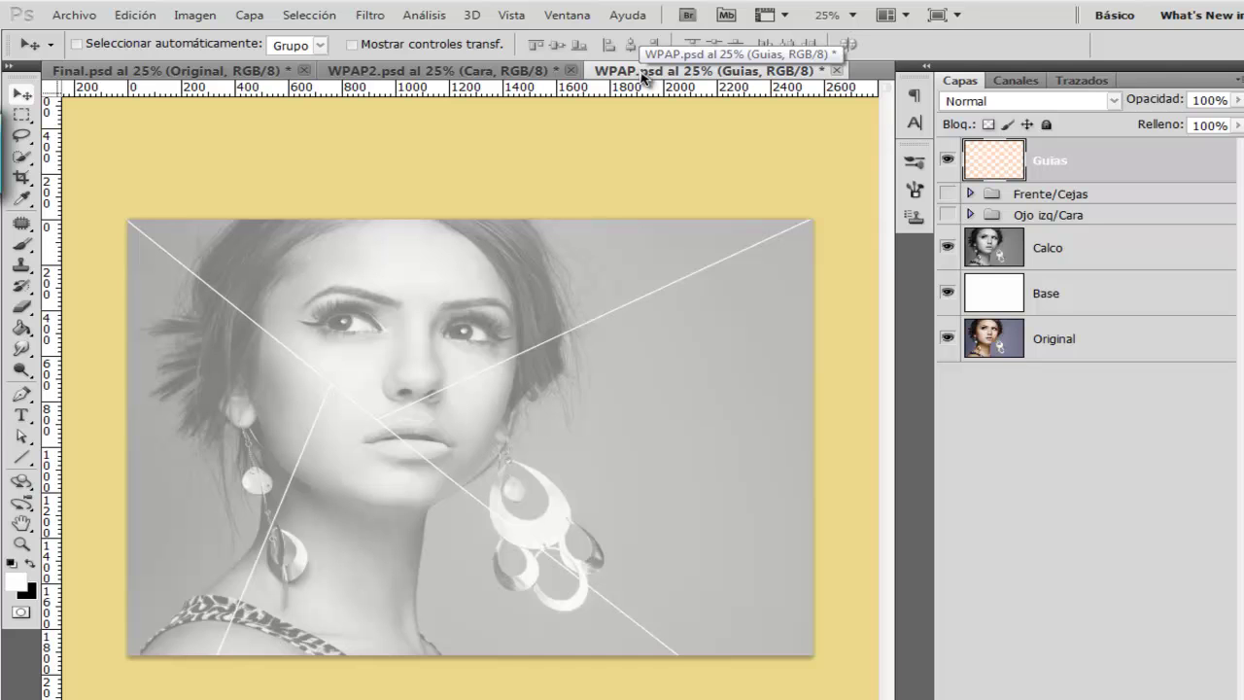
- Draw a small triangular shape with the Pen tool between the long diagonal guide and the outer corner of the left-hand eye
click(949, 215)
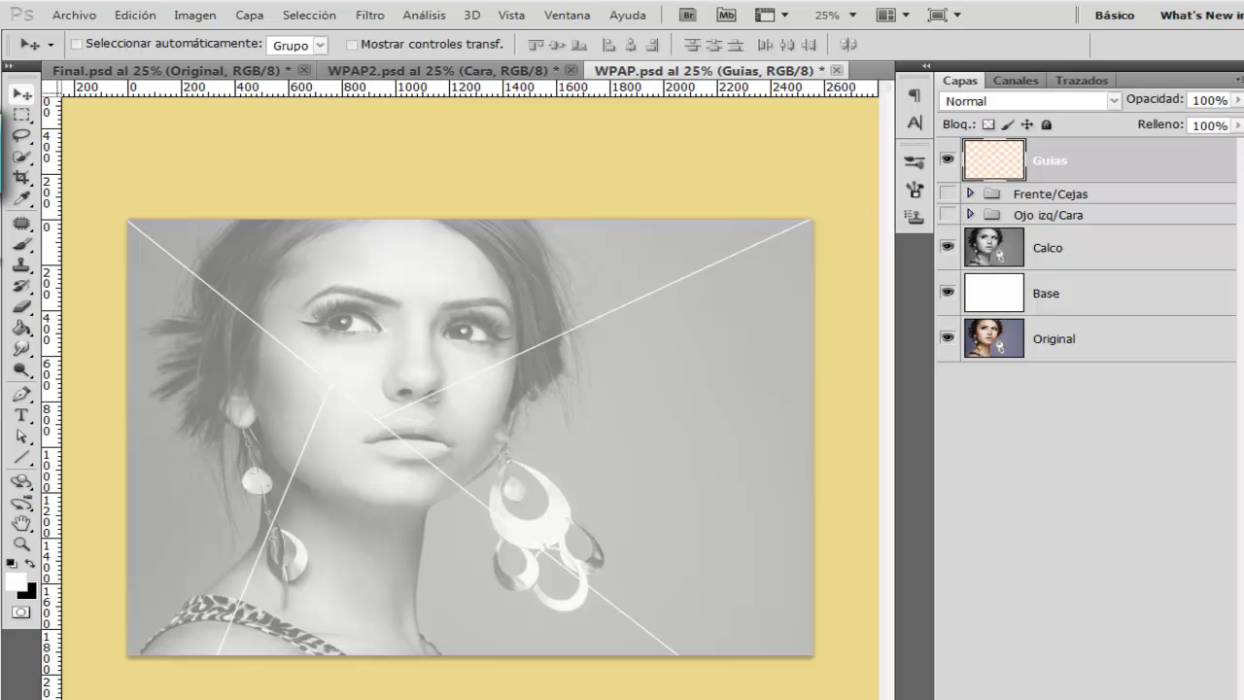
click(22, 396)
click(152, 394)
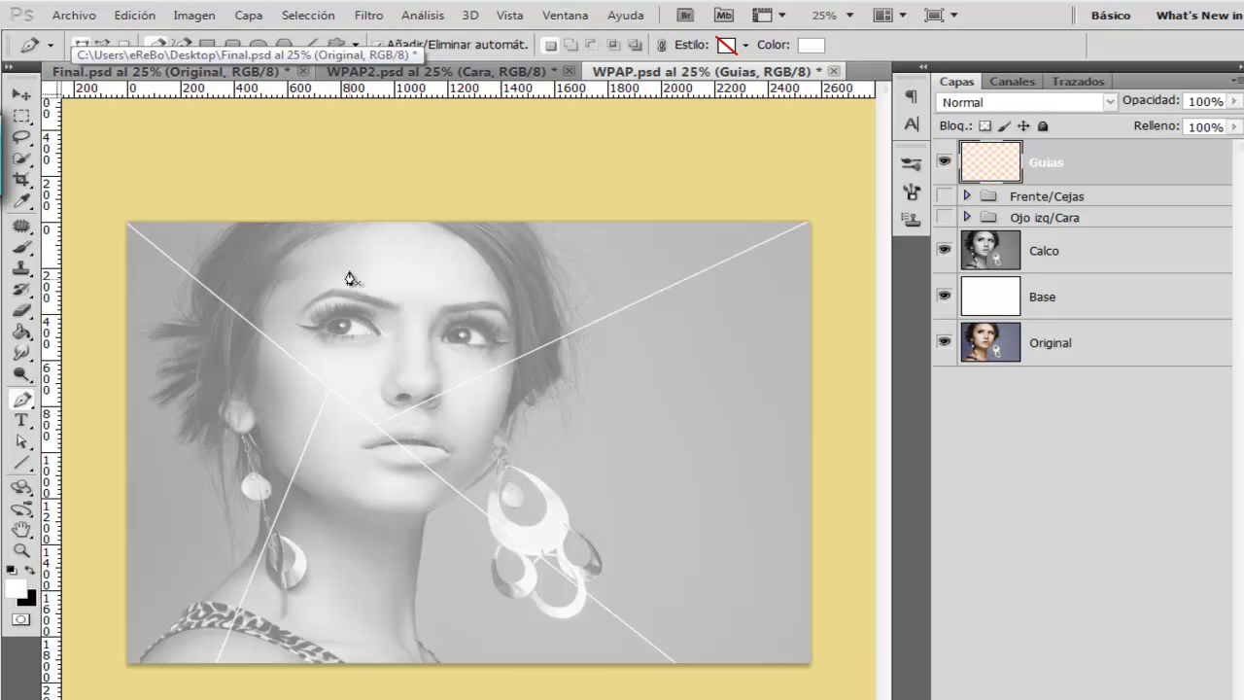
key(ctrl+plus)
key(ctrl+plus)
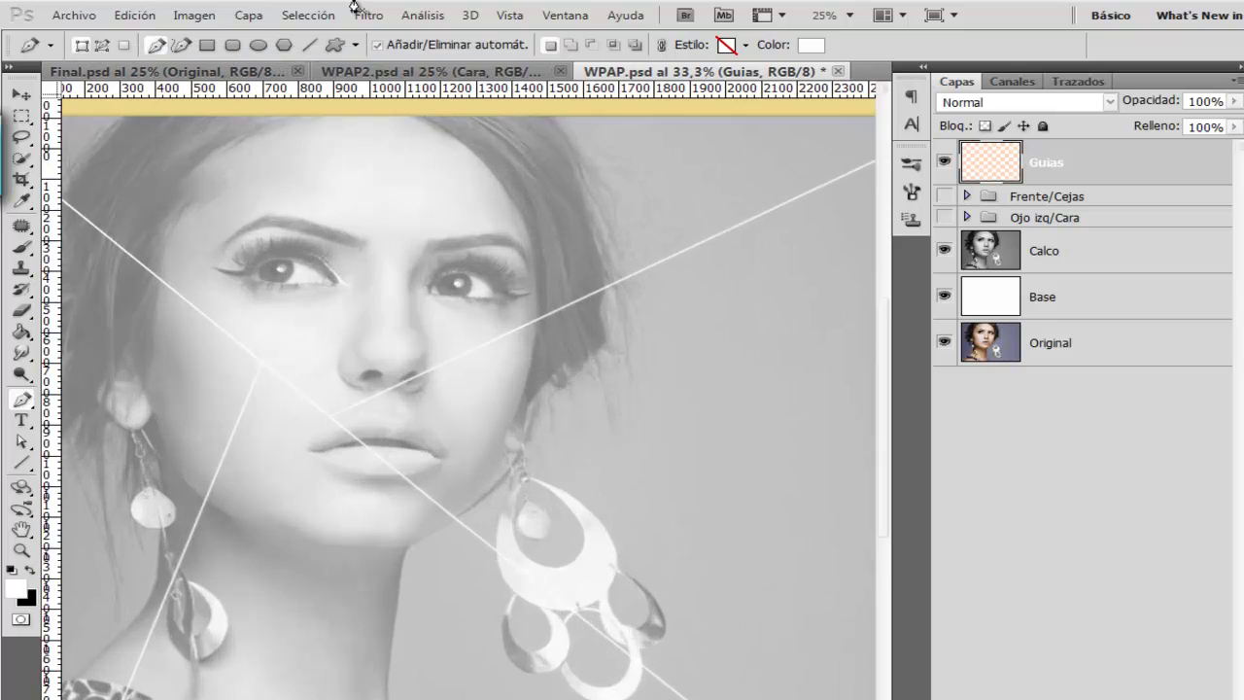
scroll(259, 347, up, 5)
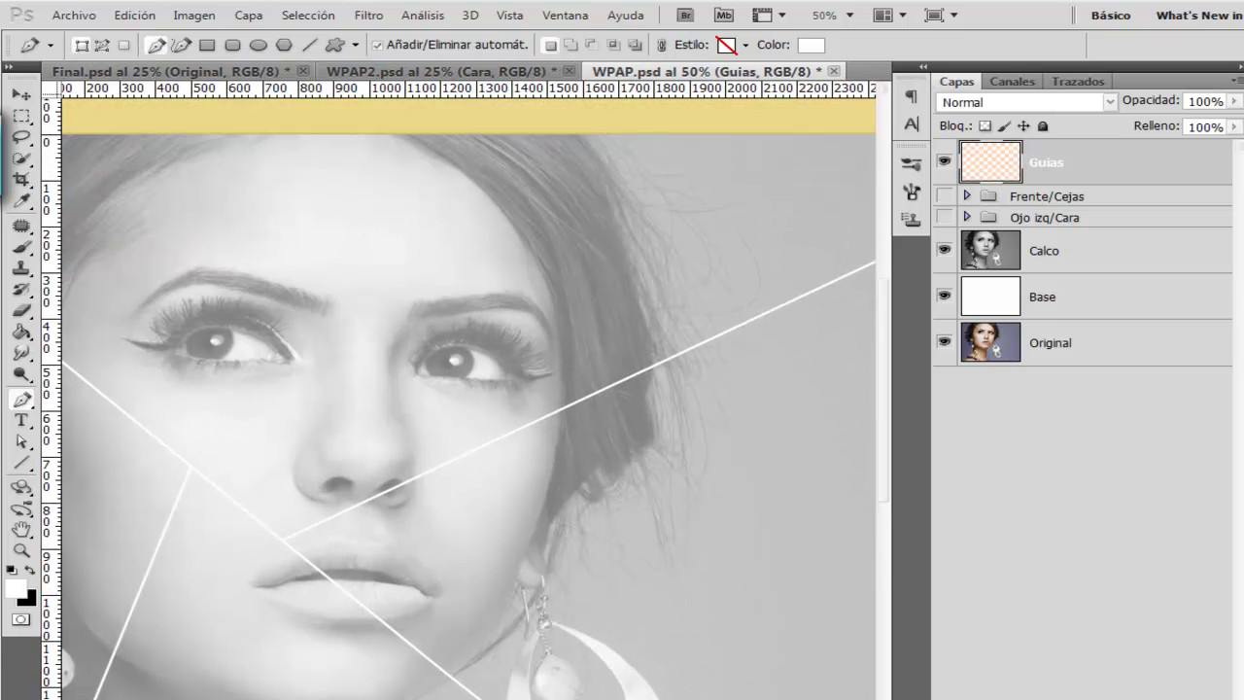
scroll(340, 551, left, 5)
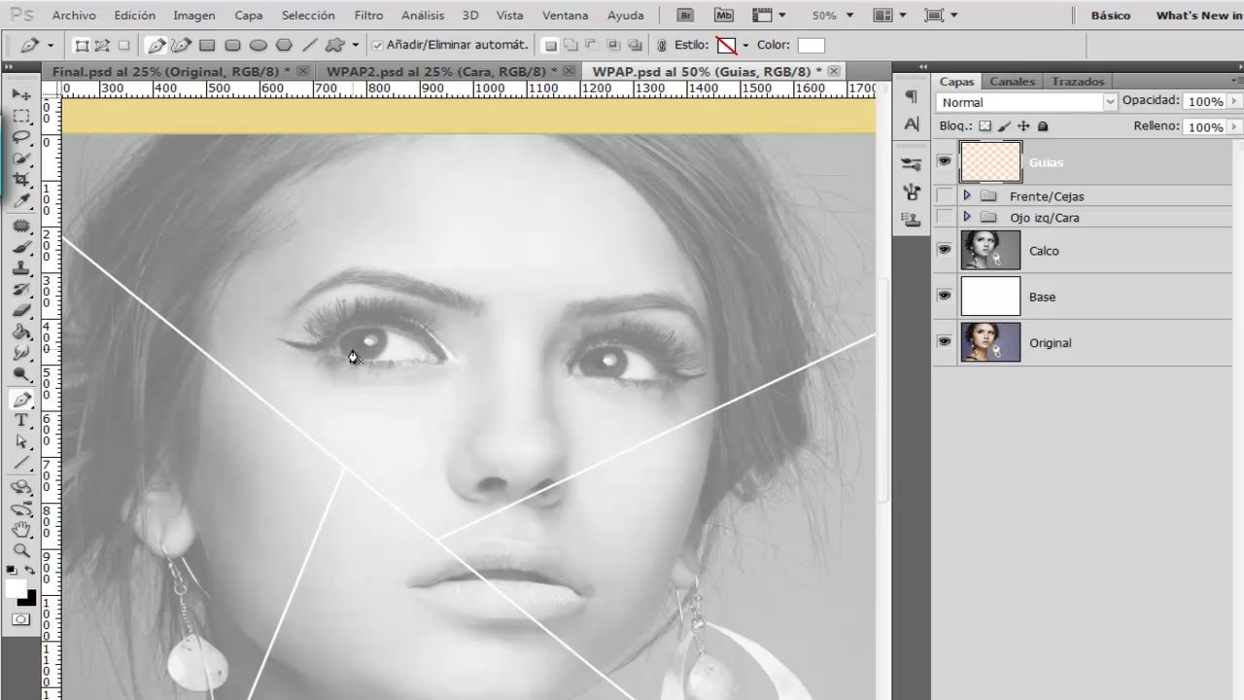
scroll(245, 305, up, 2)
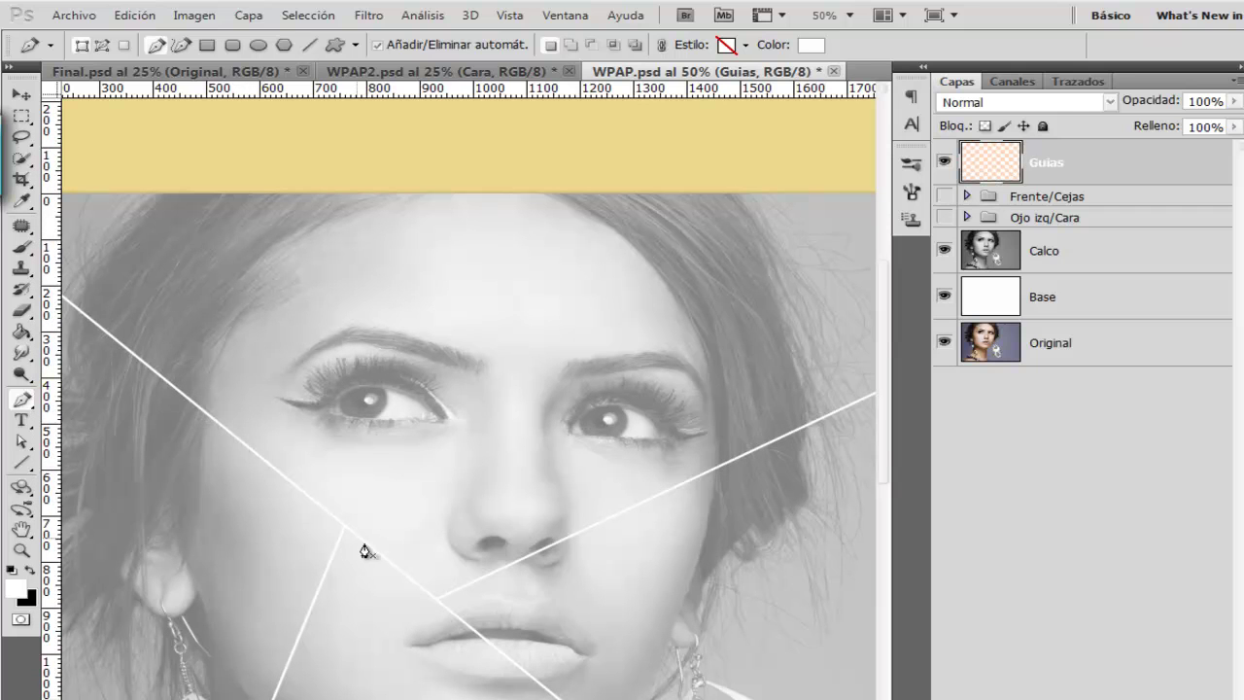
click(200, 410)
click(266, 463)
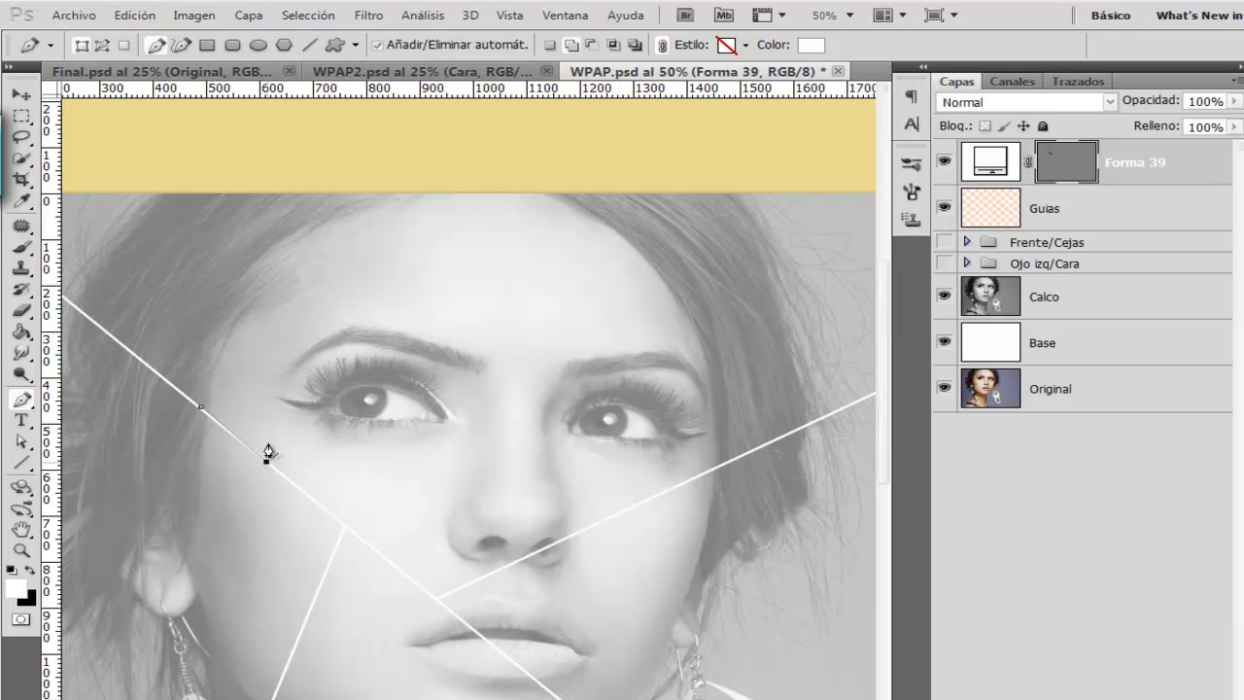
click(201, 407)
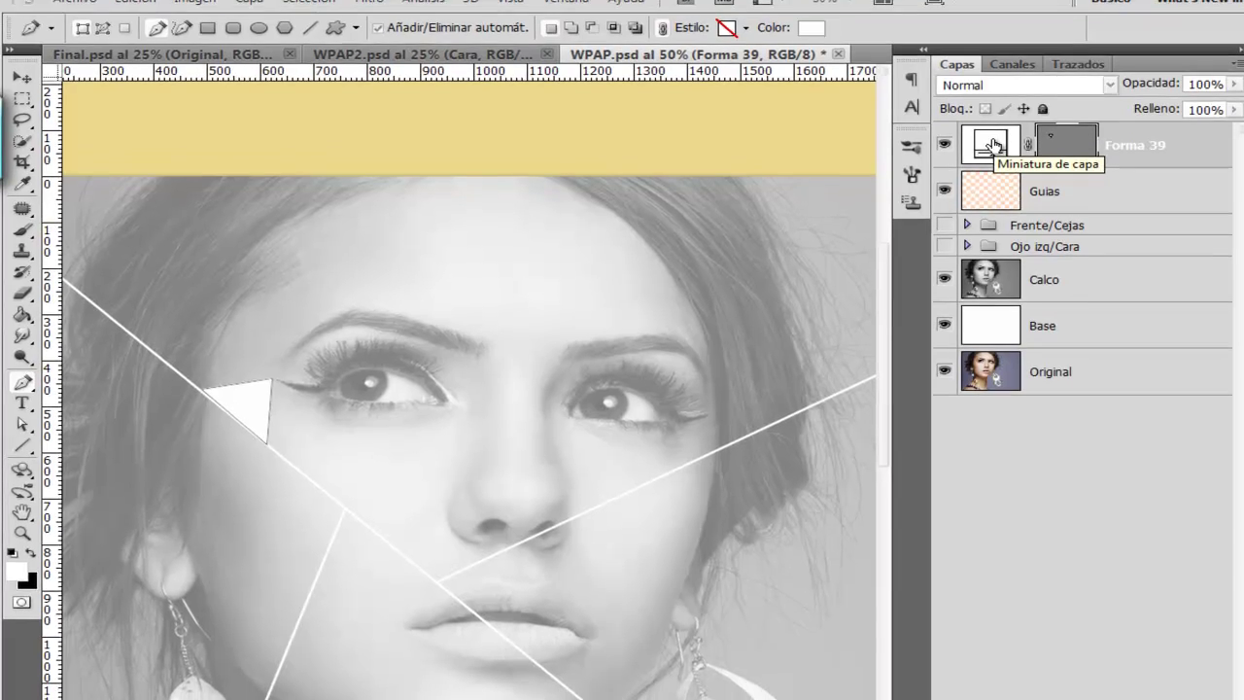
- Recolour the triangle beside the left-hand eye with a very pale beige swatch (H 23, S 5, B 94), trying other colours first
double_click(994, 162)
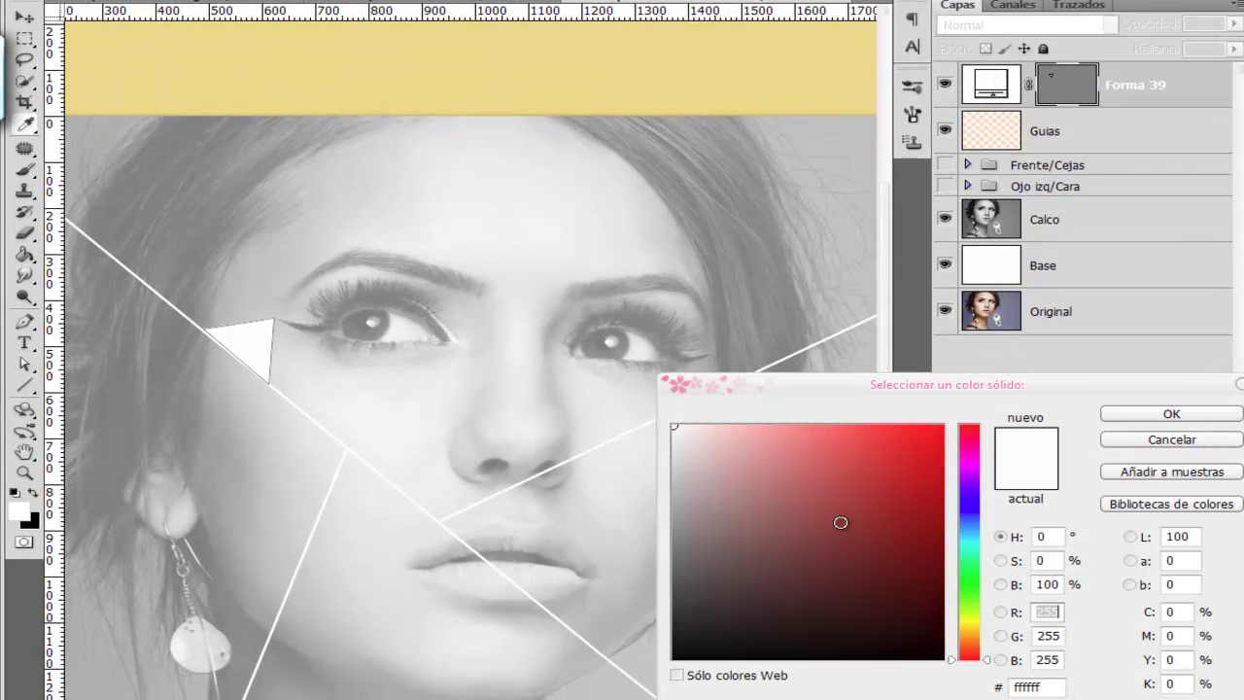
click(890, 456)
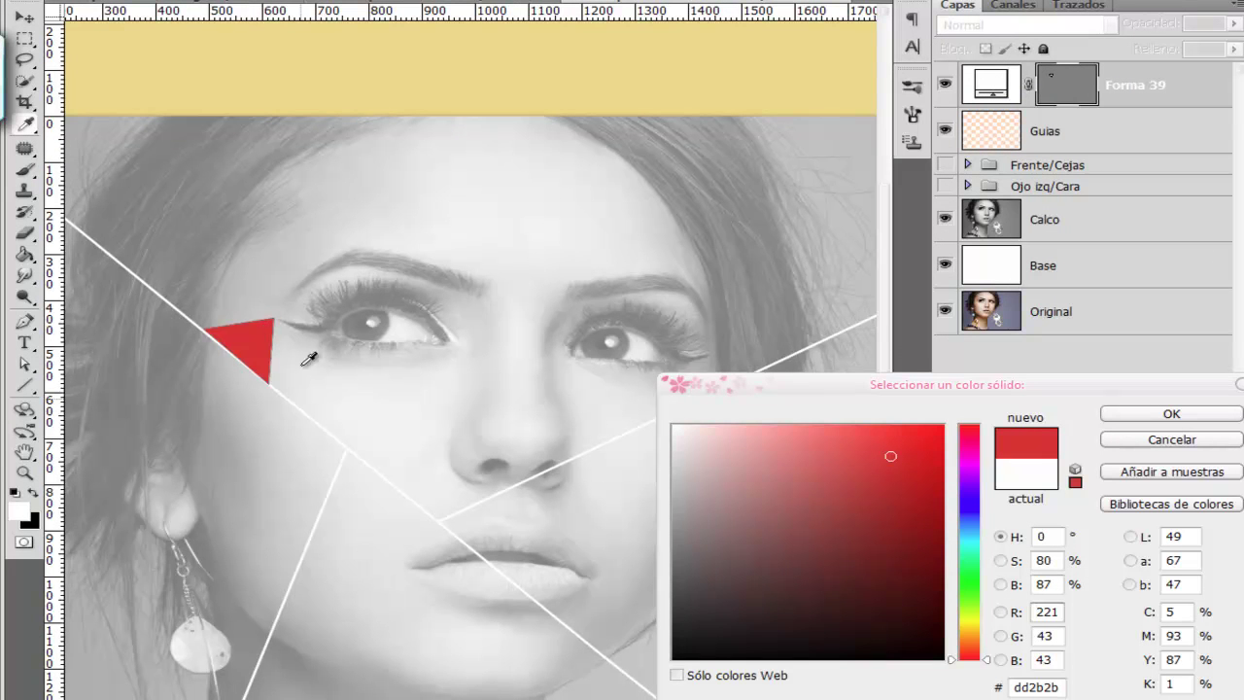
click(900, 572)
click(921, 518)
click(760, 484)
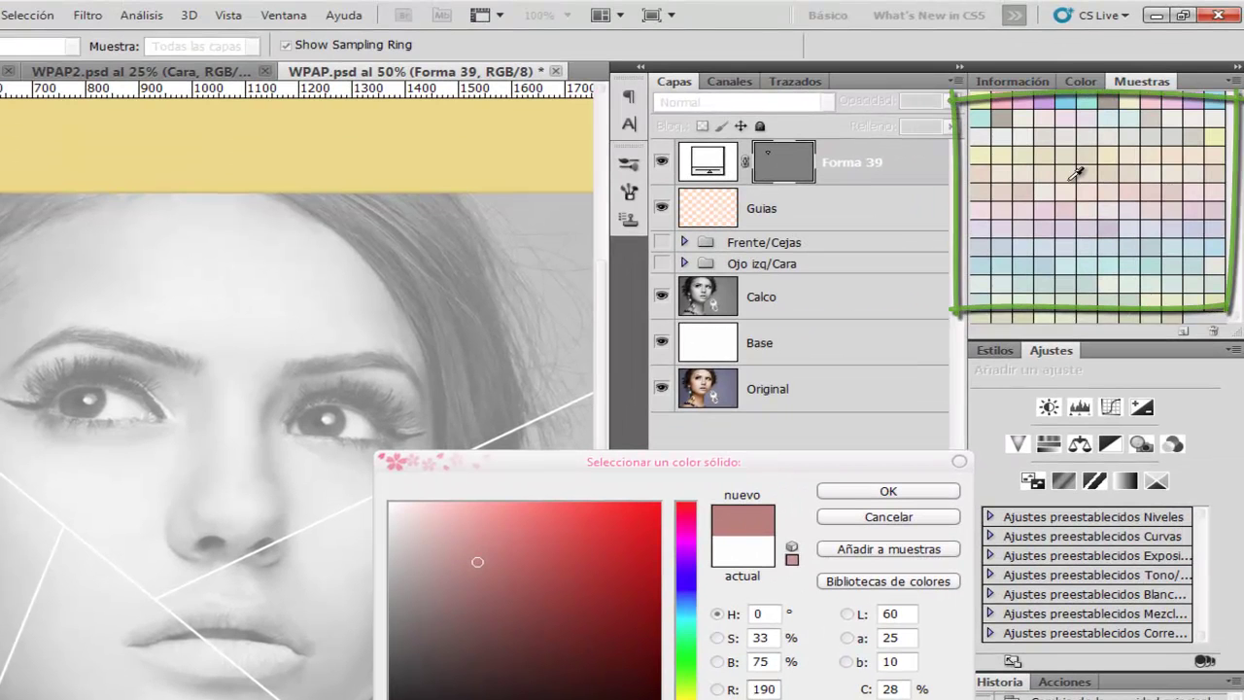
click(1129, 177)
click(1058, 227)
click(1196, 214)
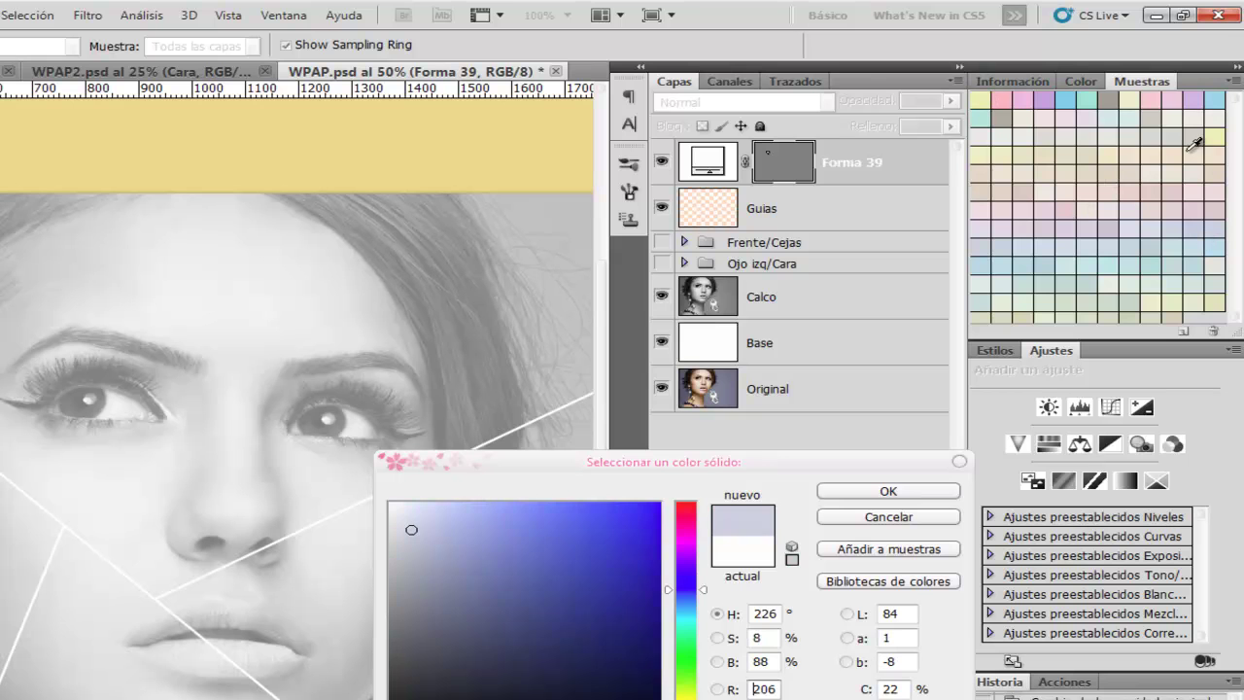
click(1186, 151)
click(1038, 120)
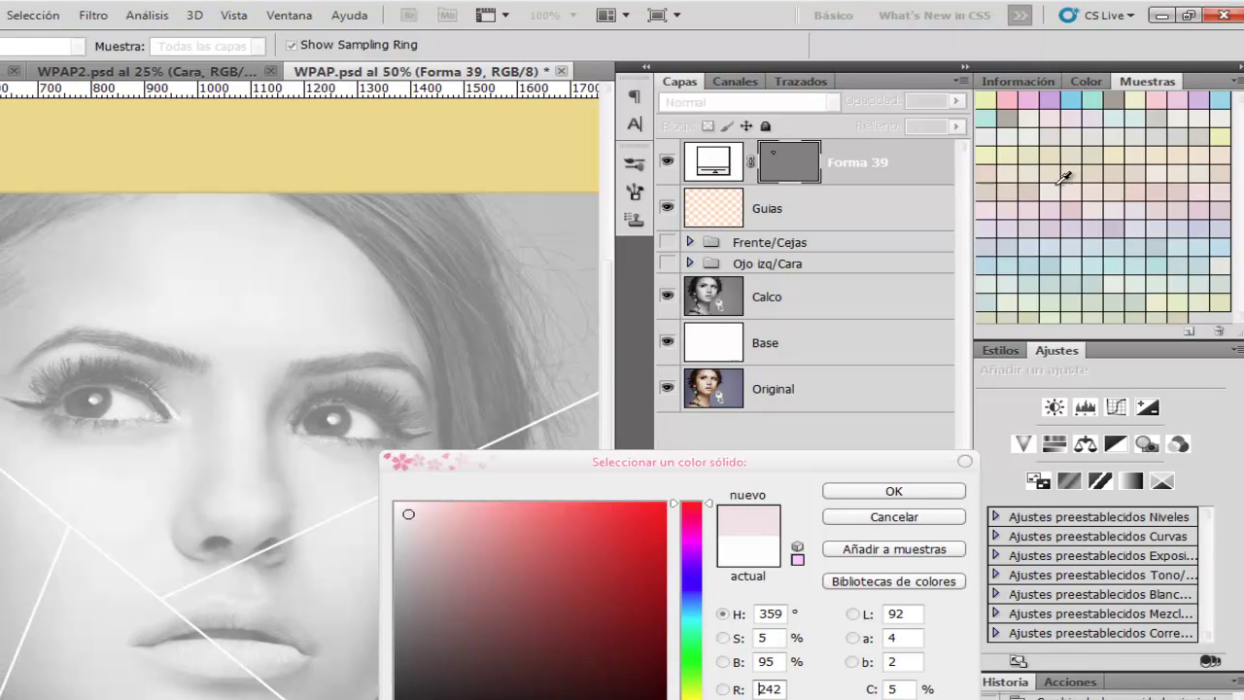
click(1063, 172)
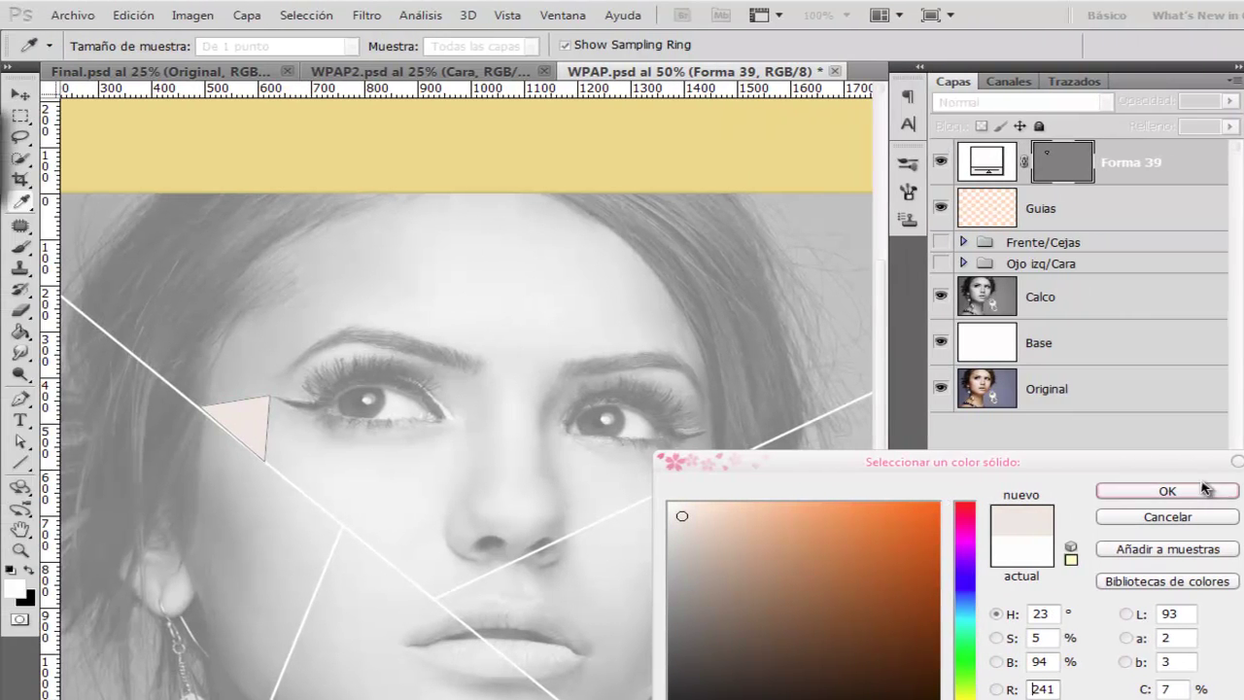
click(1148, 490)
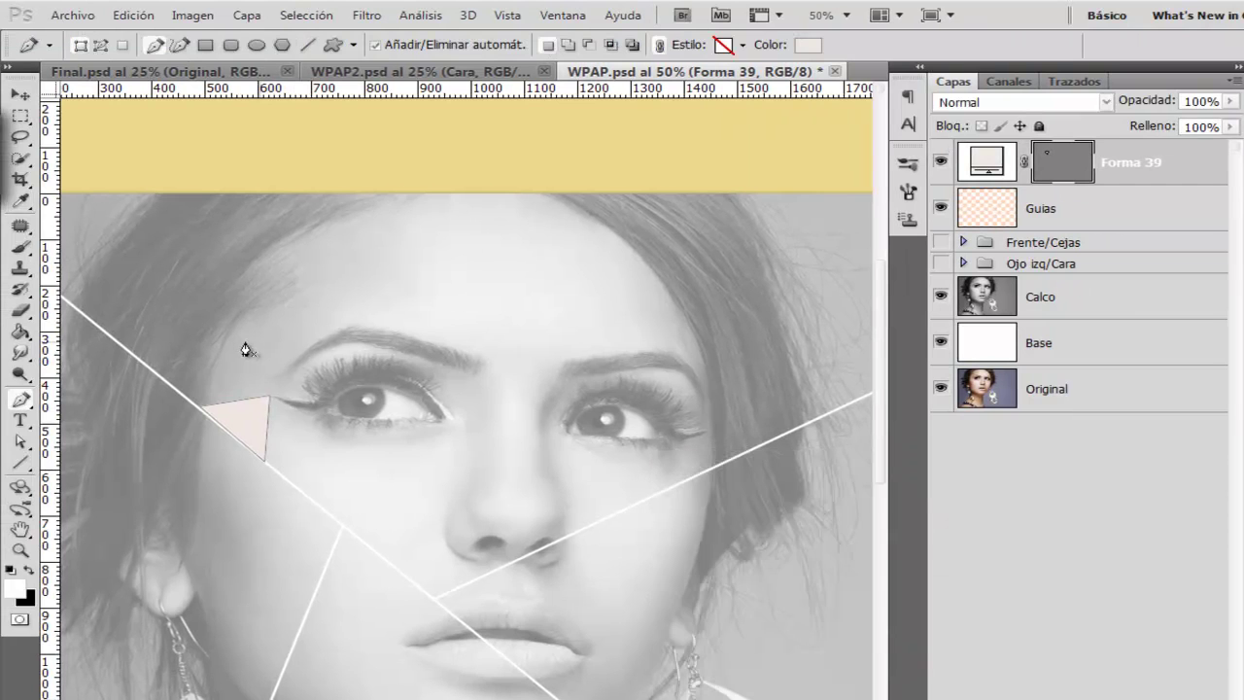
- Draw a closed shape with a zigzag inner edge with the Pen tool, just above the triangle at the temple
click(216, 342)
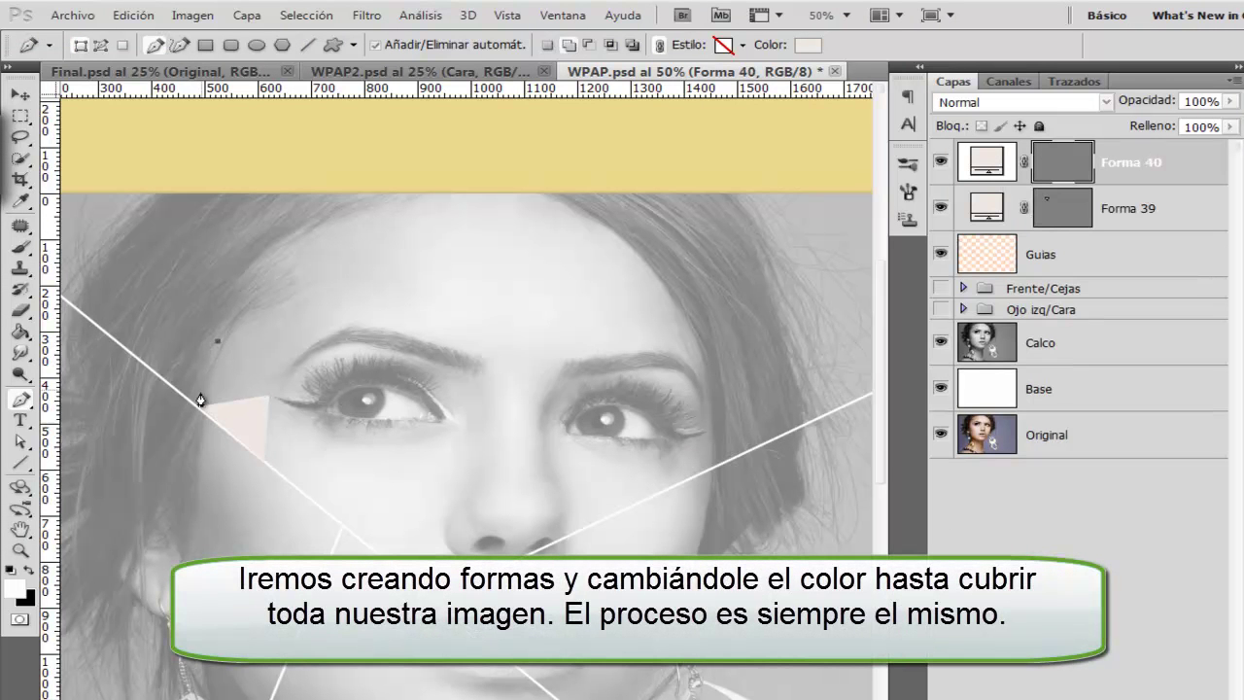
click(196, 404)
click(238, 401)
click(225, 382)
click(253, 372)
click(235, 360)
click(264, 337)
click(218, 342)
key(Return)
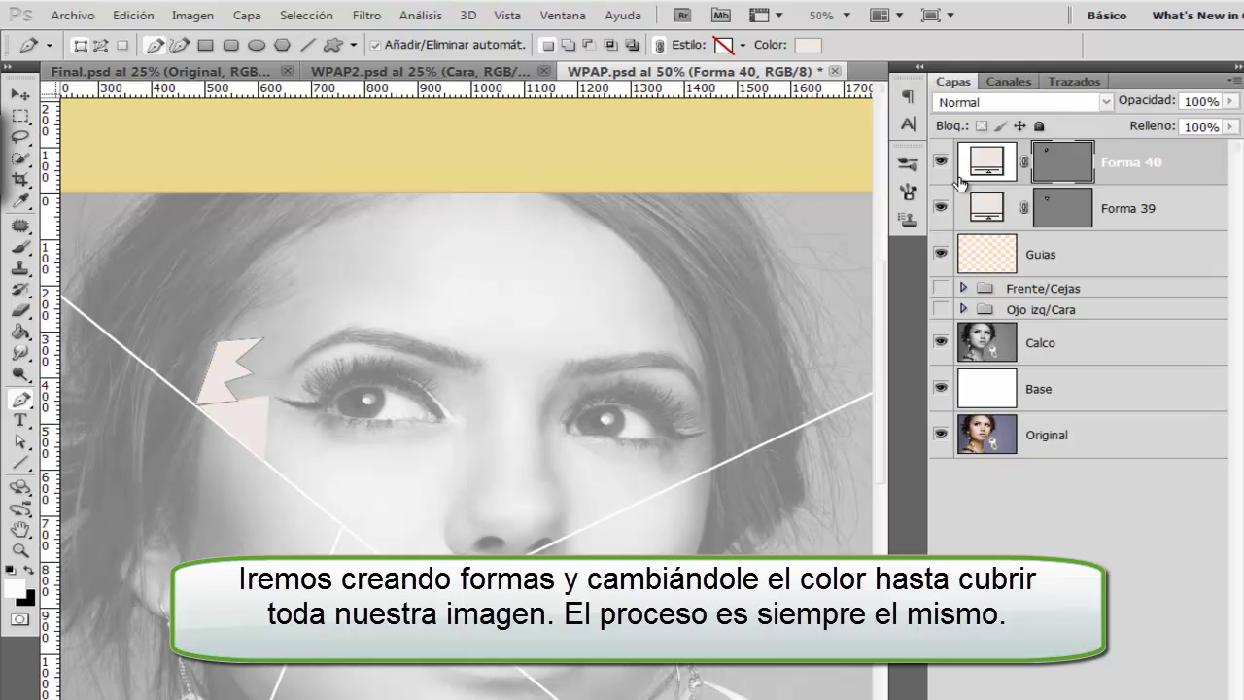
- Set the zigzag shape's fill to a slightly darker pinkish beige
double_click(989, 160)
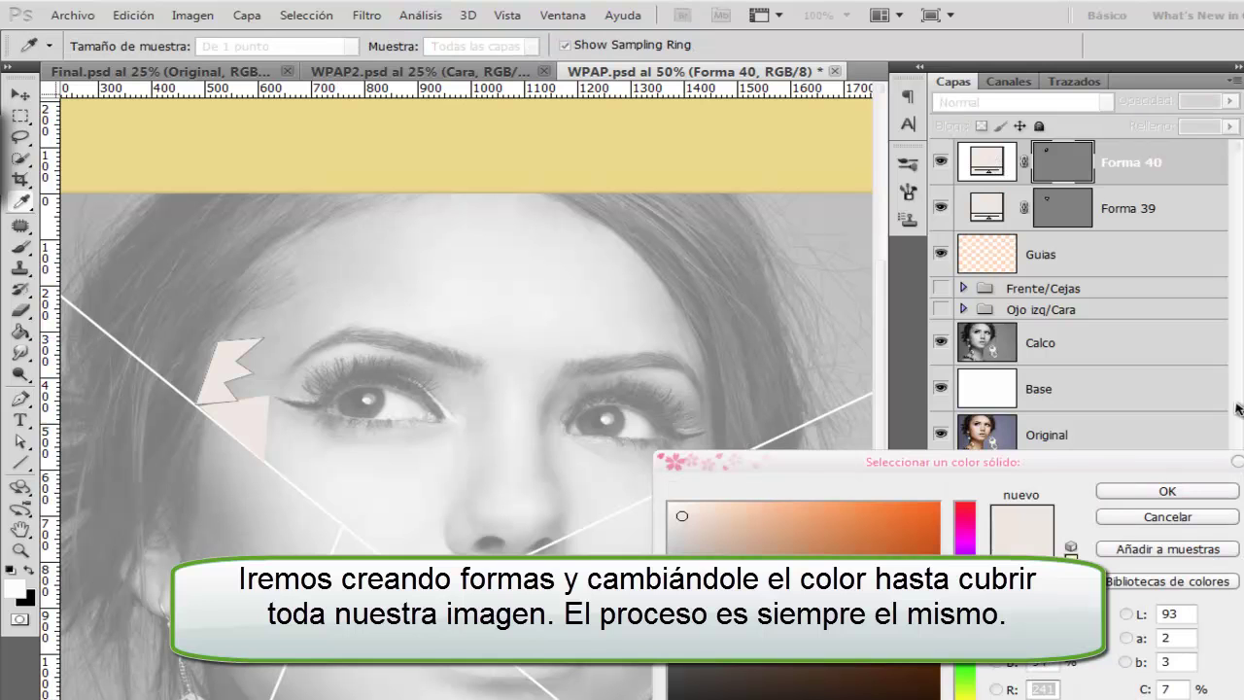
drag(683, 515, 698, 533)
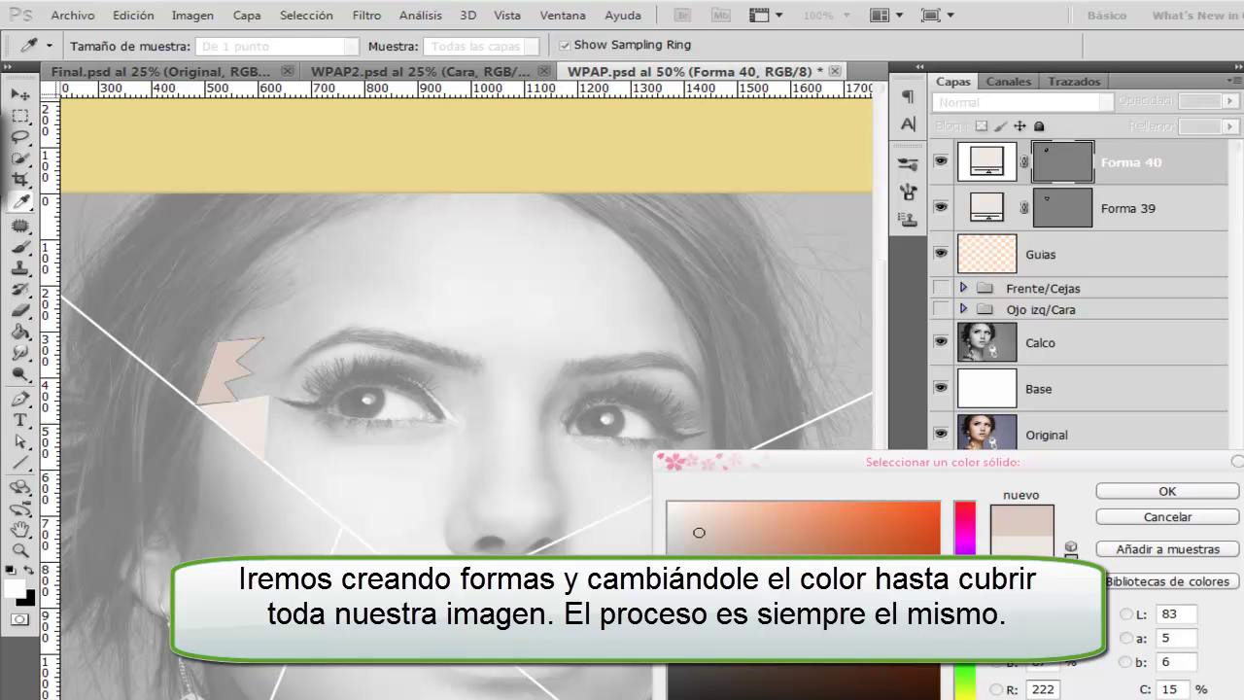
click(1167, 490)
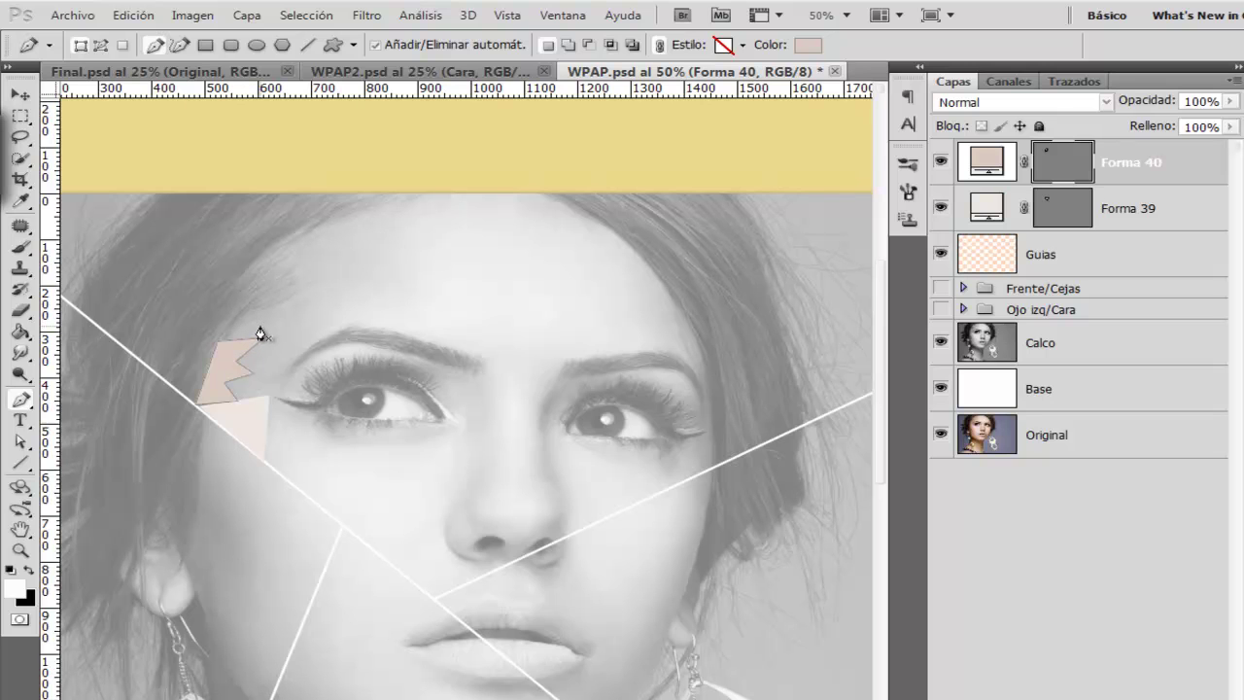
- Check Final.psd for reference; in WPAP.psd hide the Forma 40 and Forma 39 layers and show the Ojo izq/Cara and Frente/Cejas groups
click(252, 78)
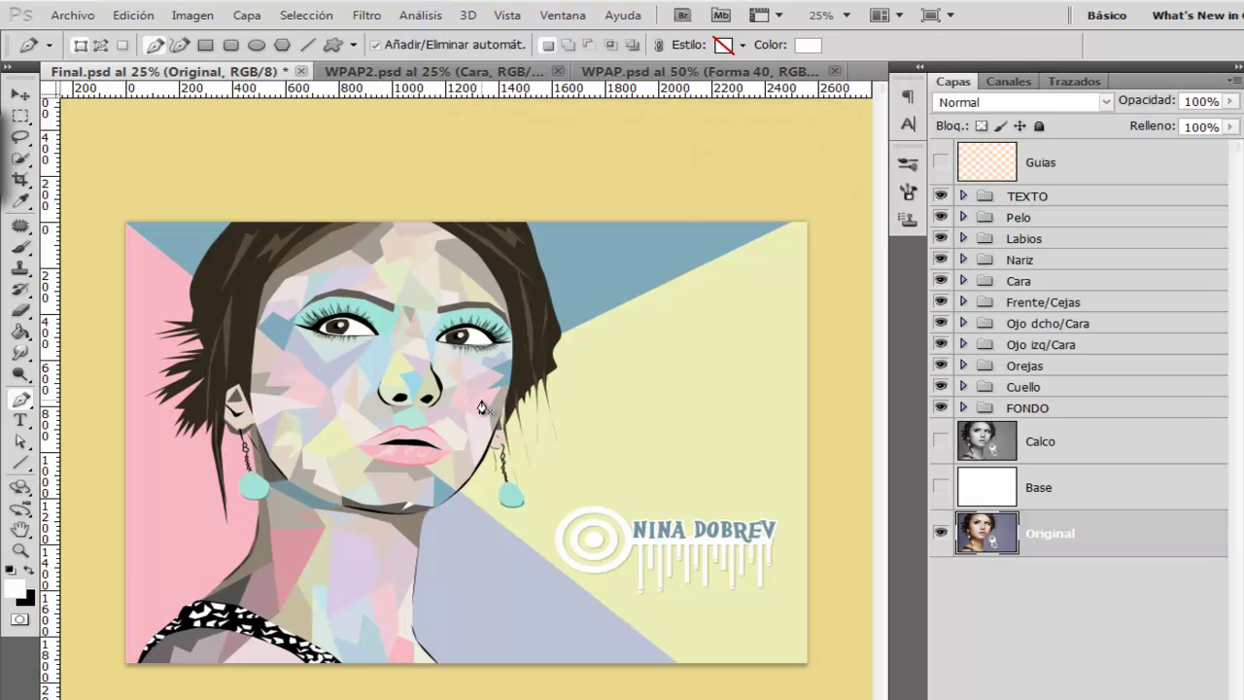
click(697, 74)
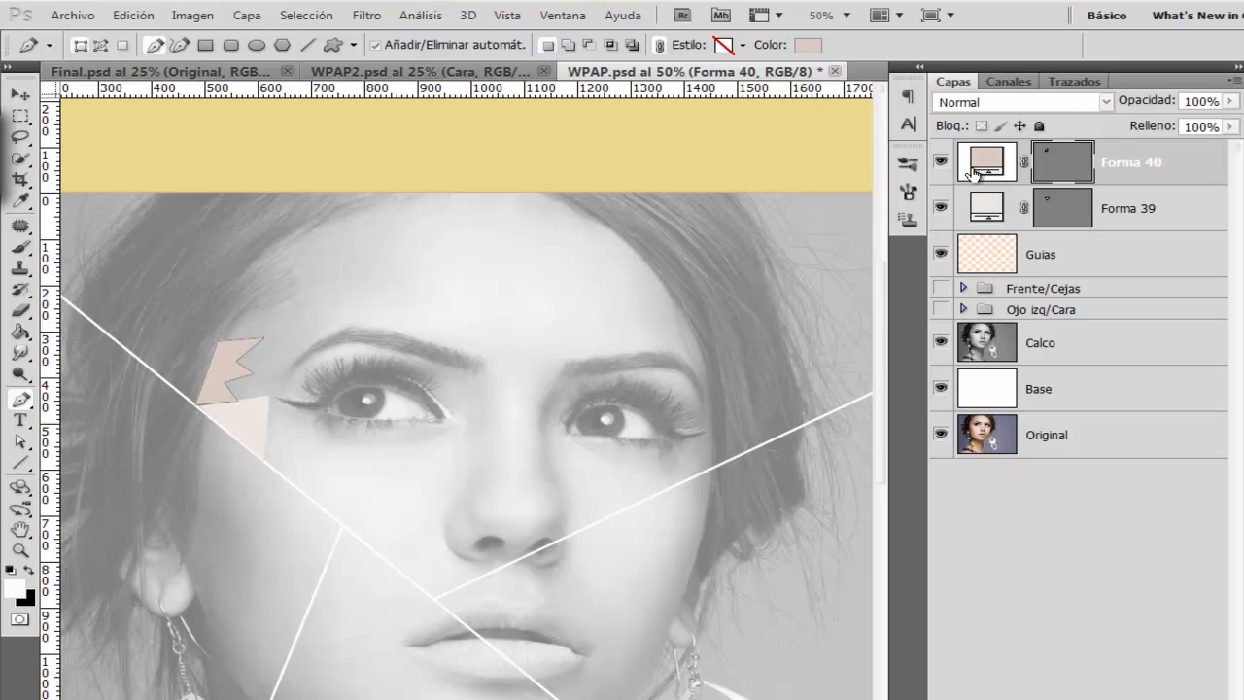
click(939, 161)
click(940, 207)
click(939, 285)
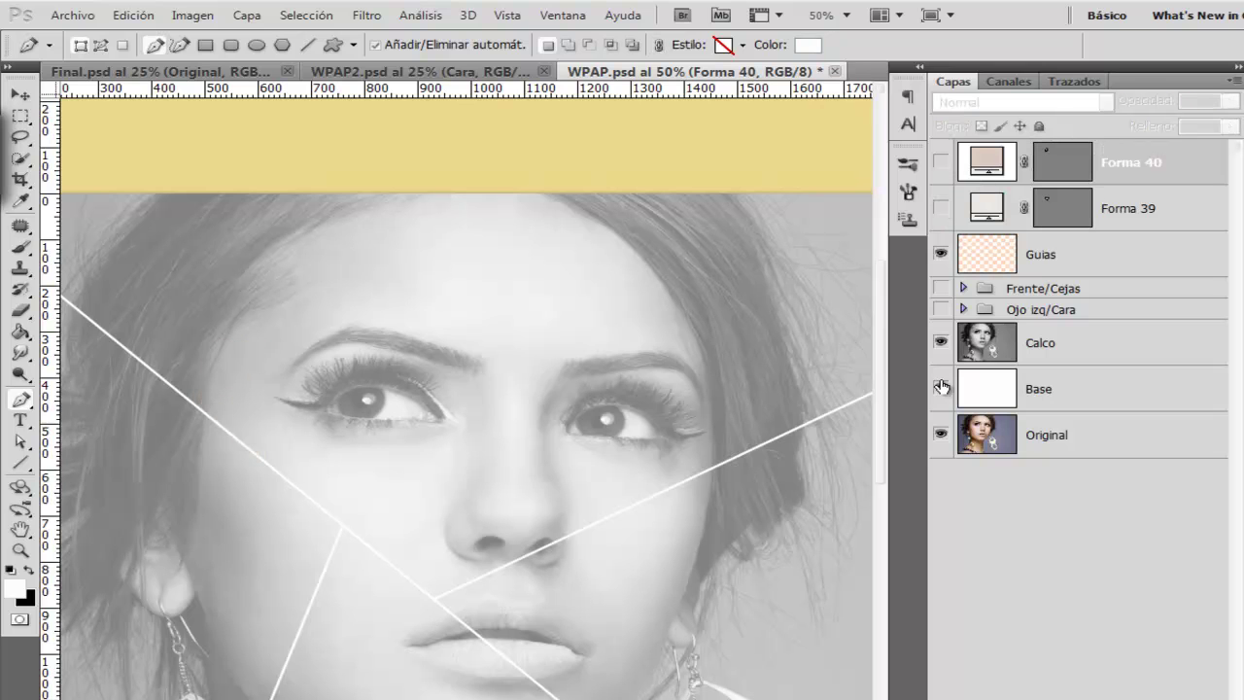
click(939, 309)
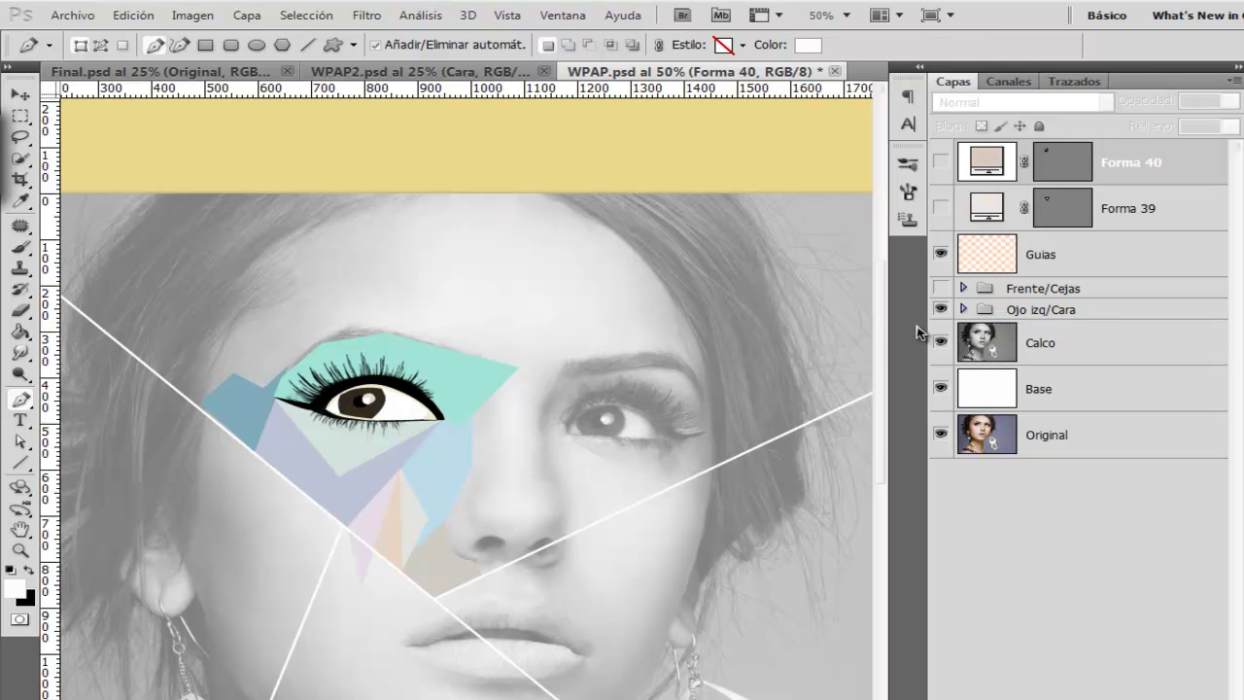
click(940, 289)
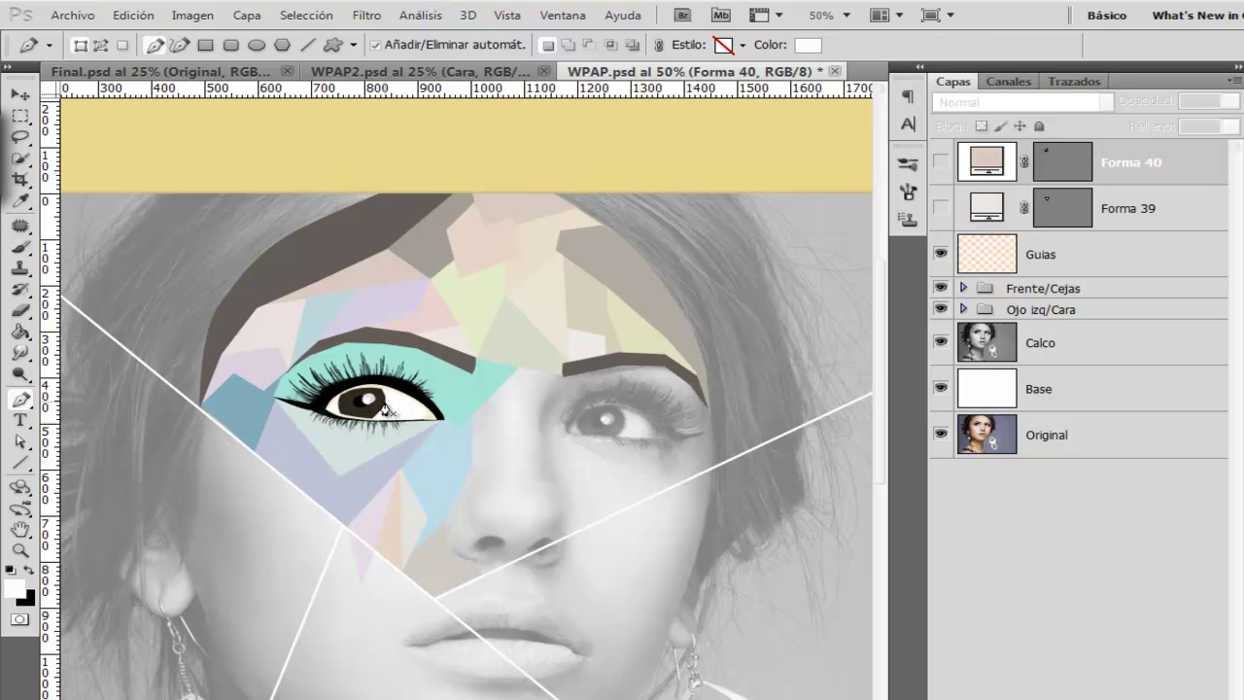
- Review the finished face in Final.psd, return to WPAP.psd and activate the Line tool
click(202, 74)
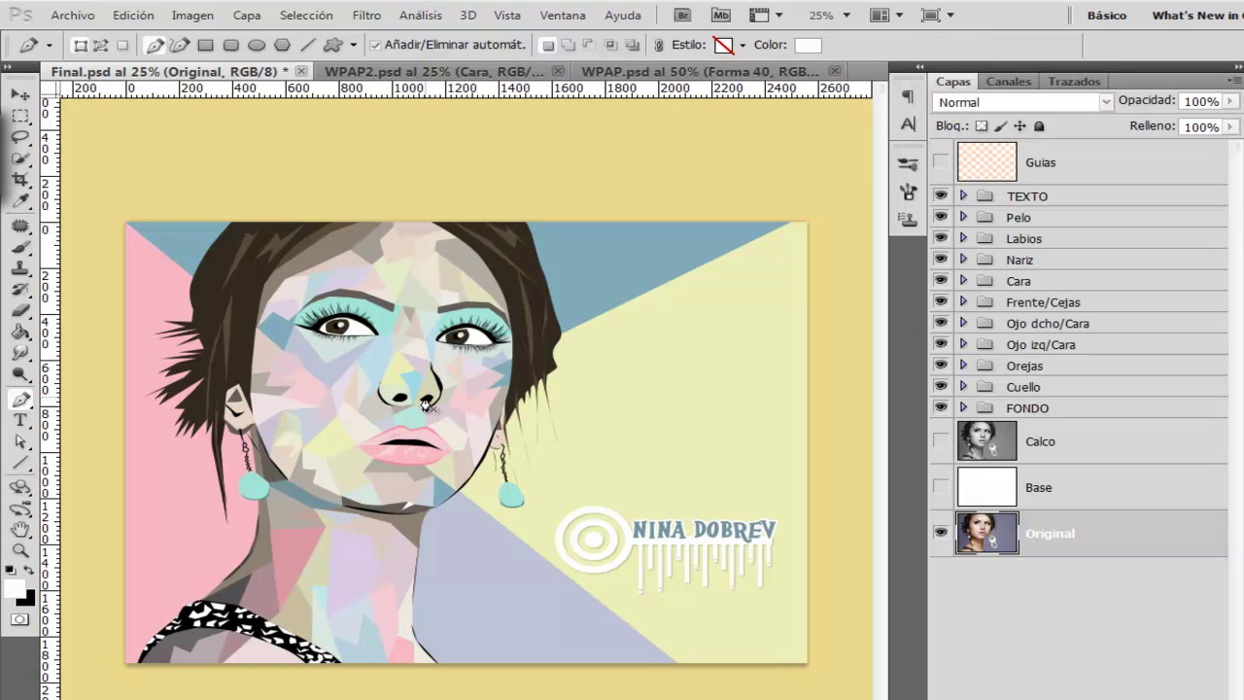
click(622, 71)
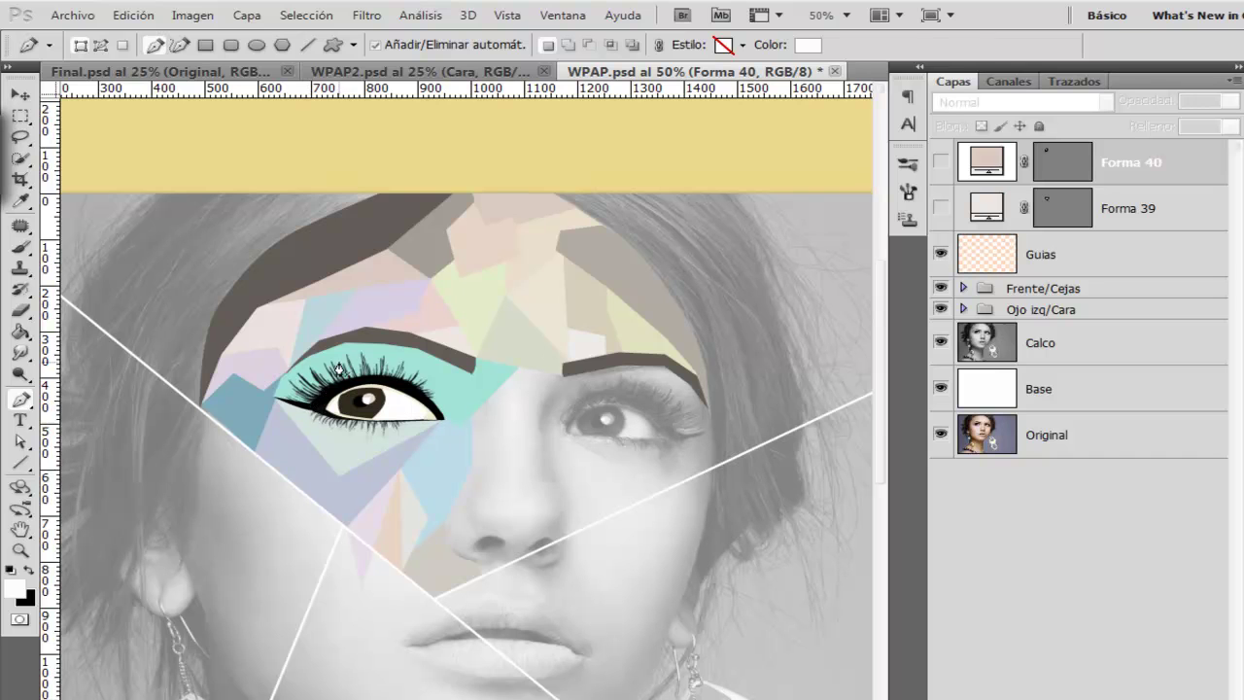
click(20, 462)
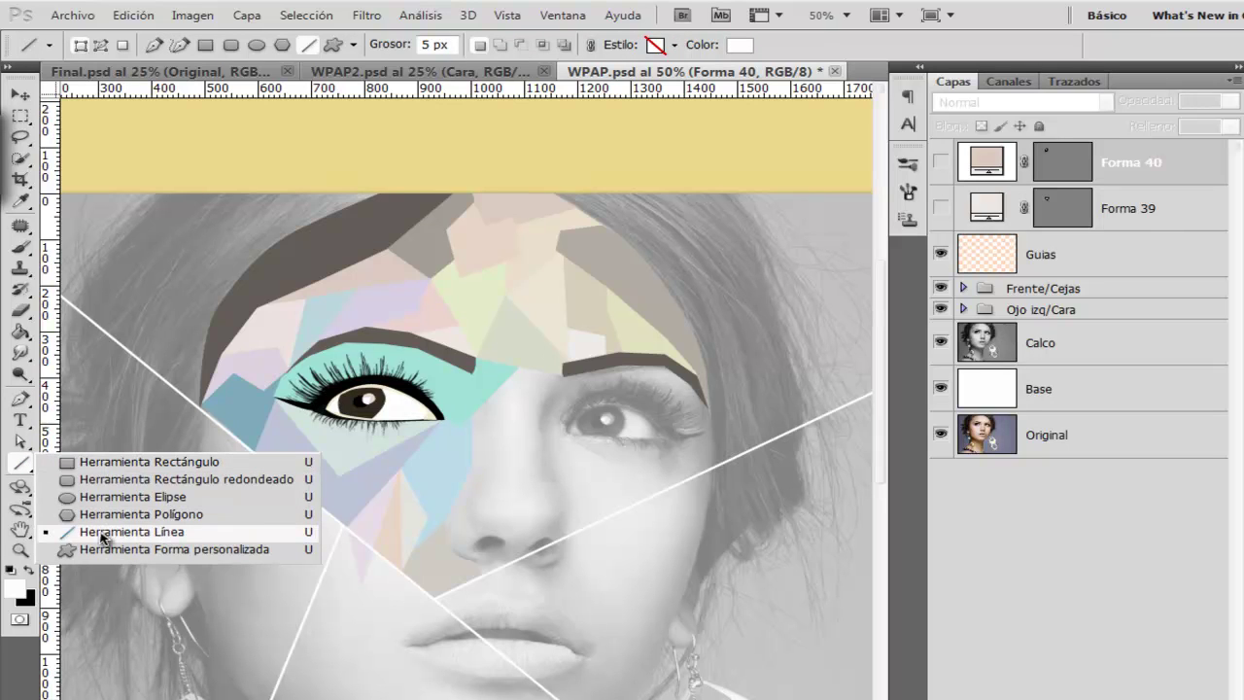
click(27, 469)
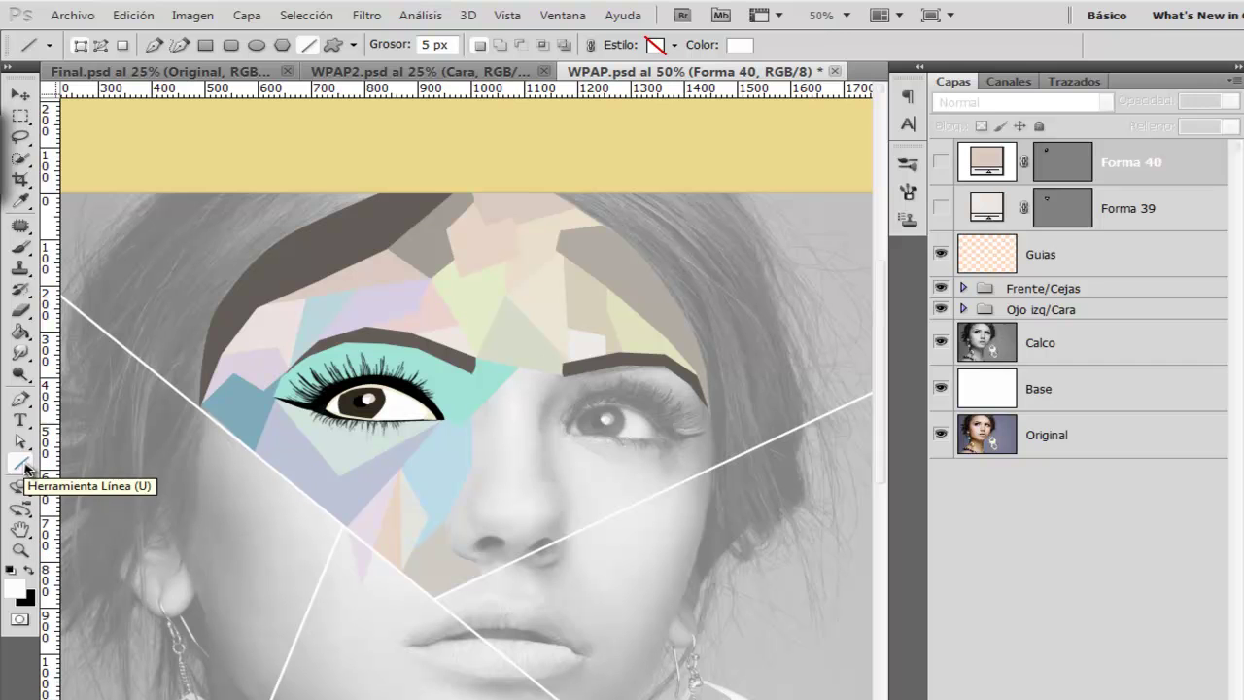
- Examine the shape layers in the Labios group of WPAP2.psd and in the Nariz and Labios groups of Final.psd
click(486, 74)
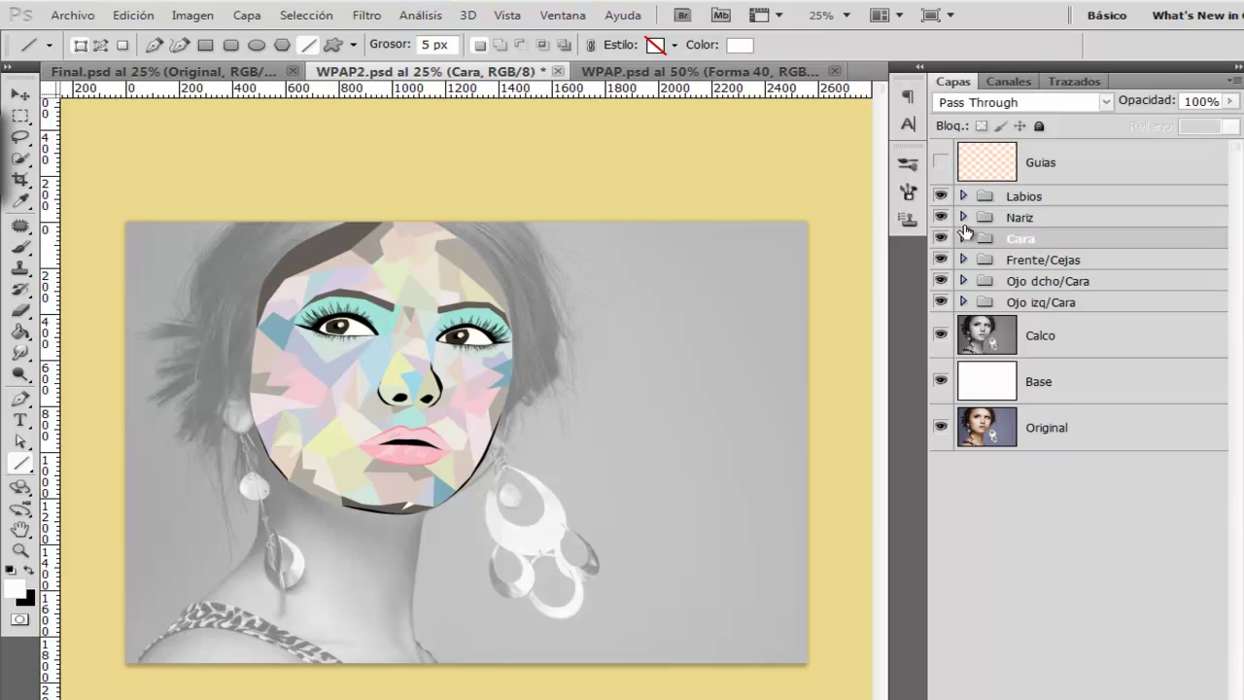
click(963, 196)
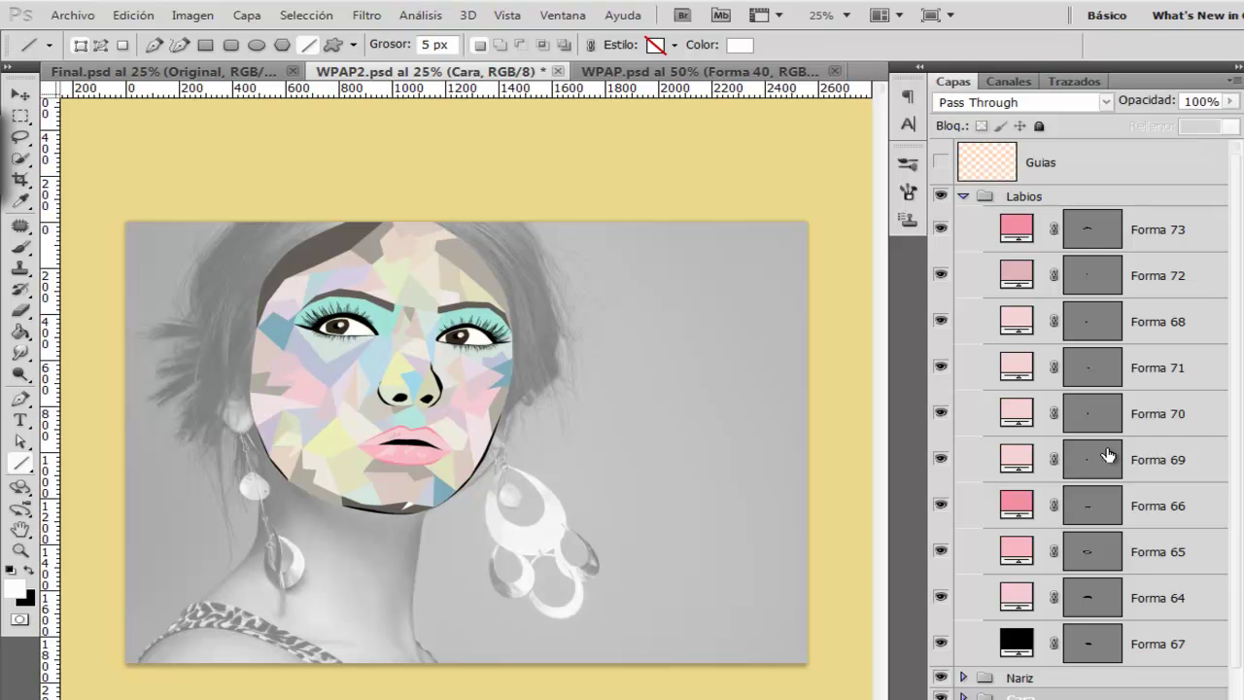
click(156, 71)
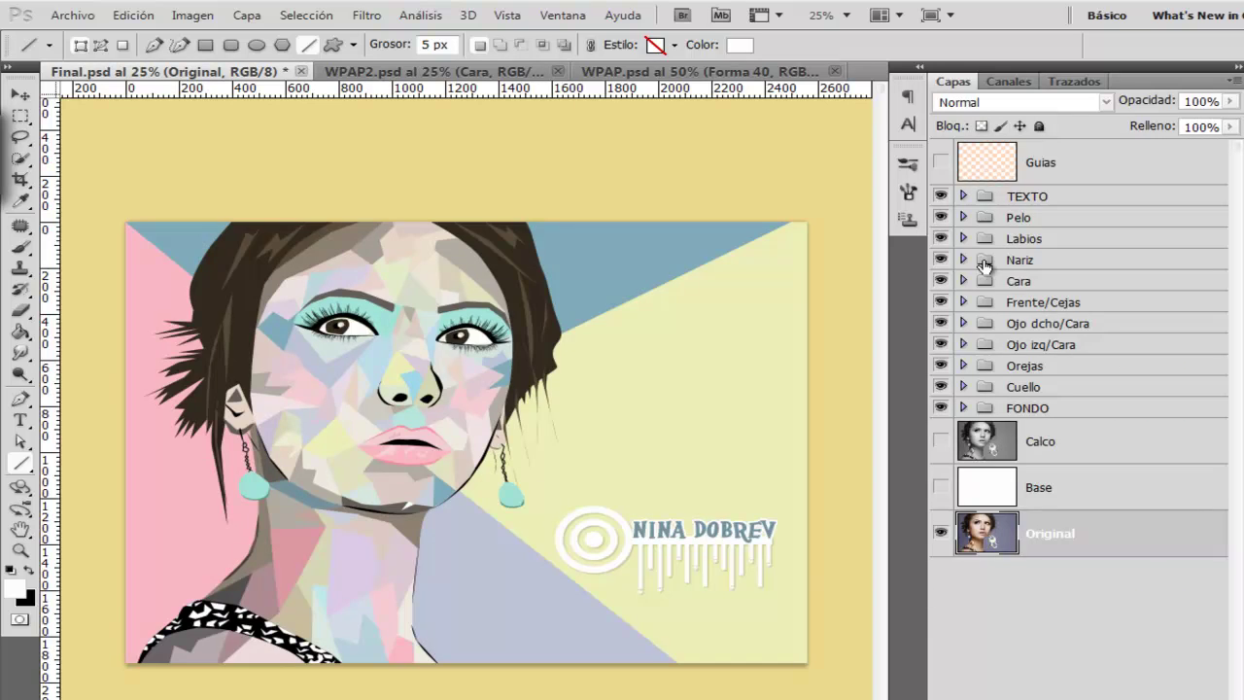
click(962, 259)
scroll(1105, 421, down, 3)
scroll(1105, 422, up, 3)
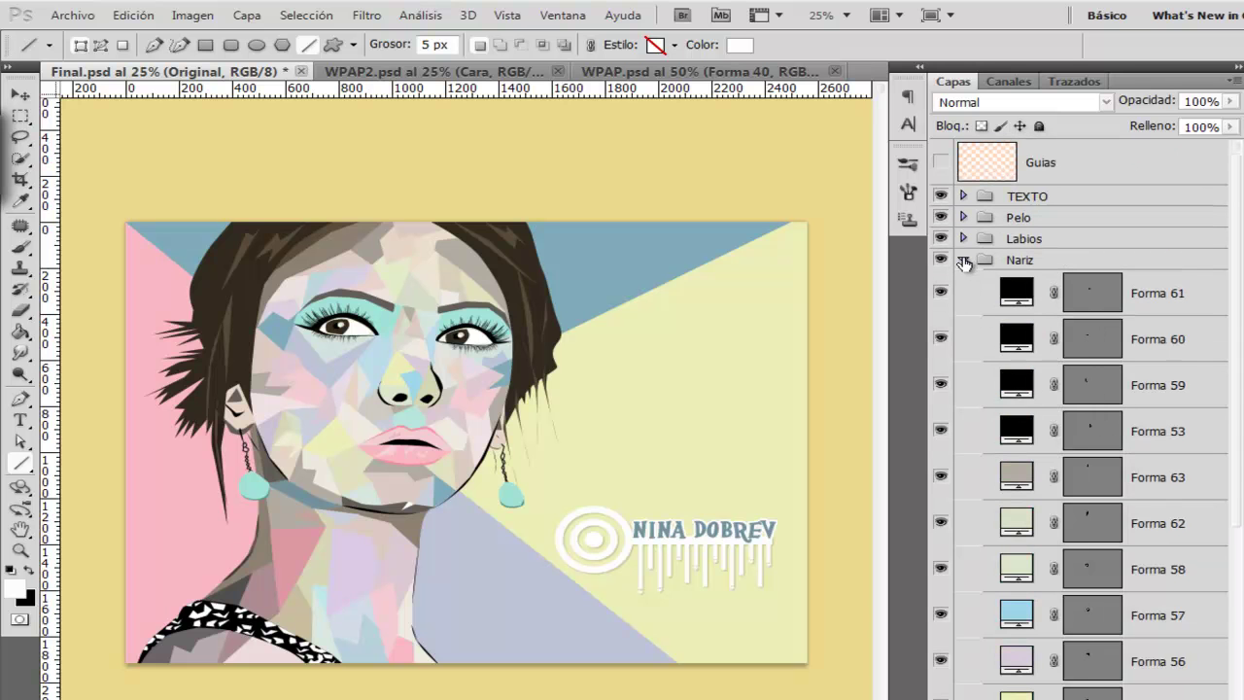
click(963, 260)
click(963, 238)
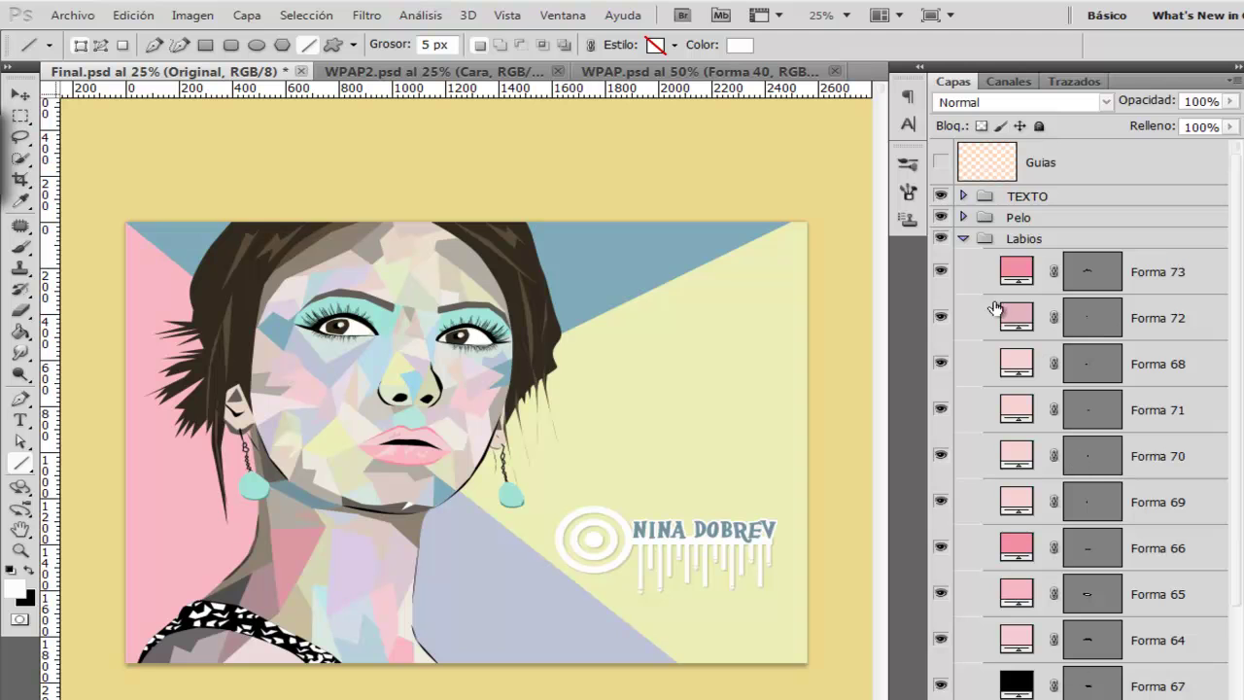
click(965, 239)
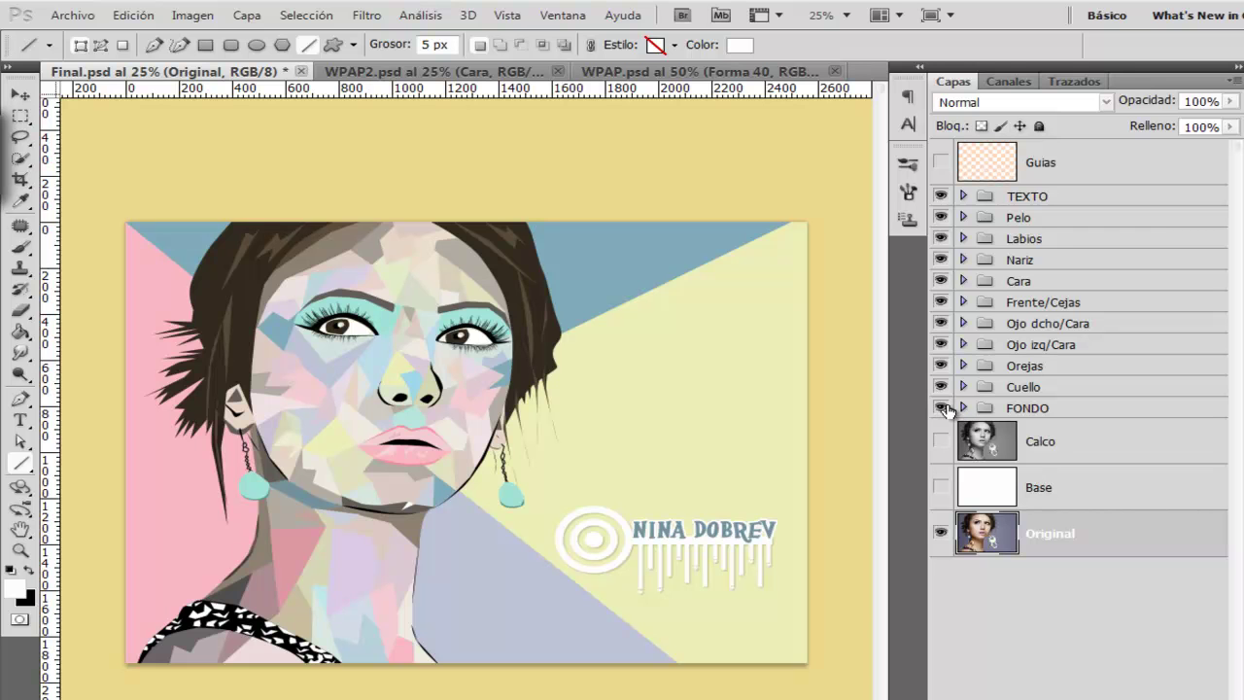
- Compare the finished portrait in Final.psd with the source photo by toggling the Original layer's isolated display
click(938, 532)
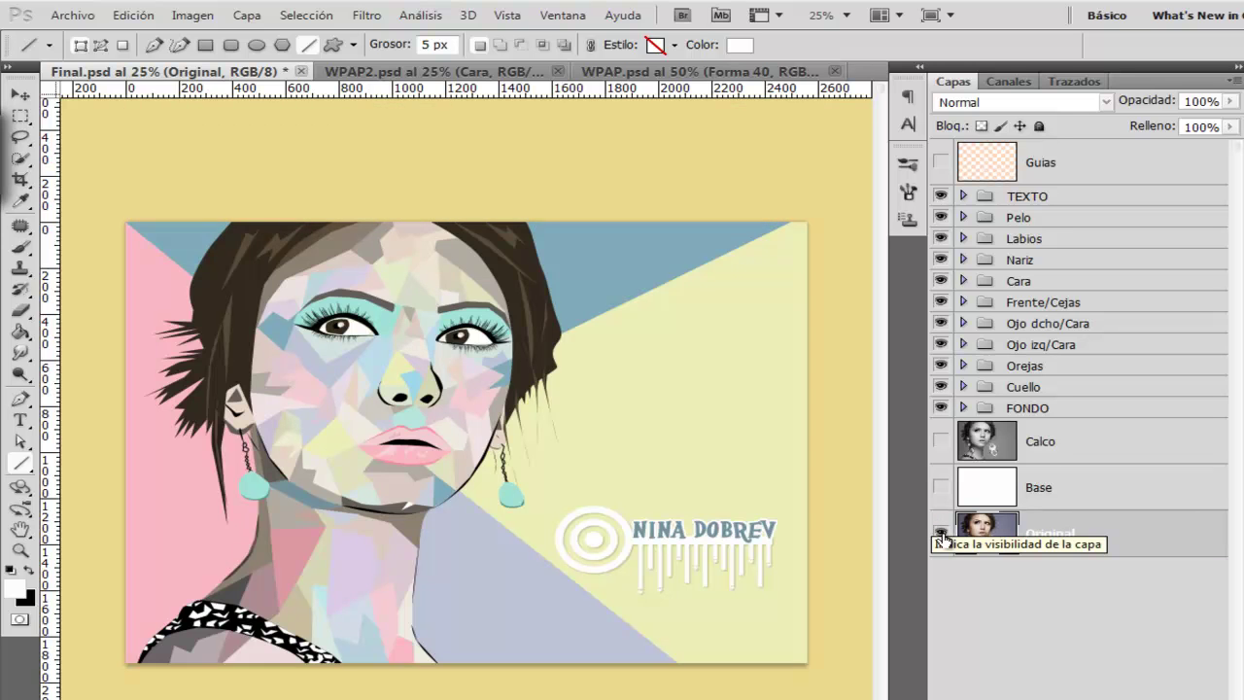
alt+click(941, 534)
alt+click(941, 533)
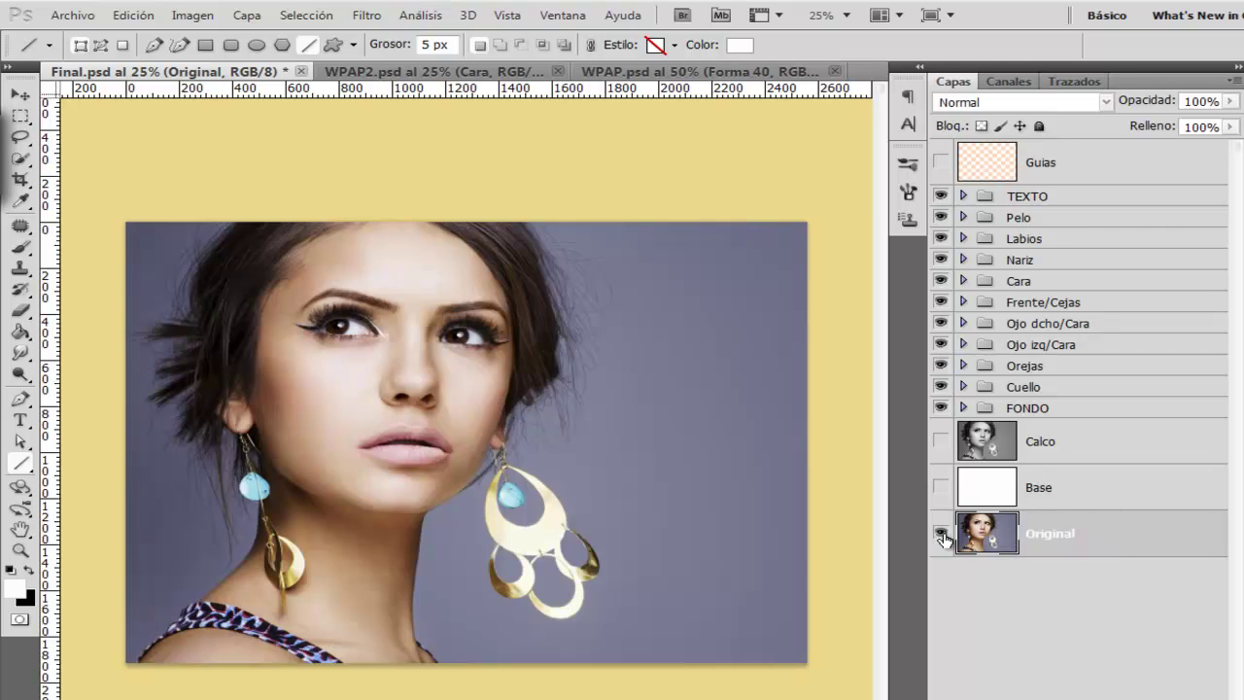